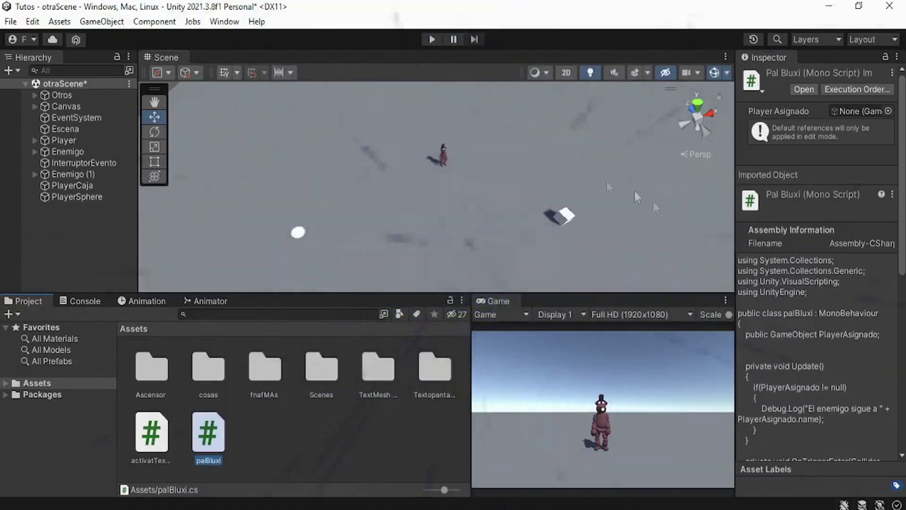
Step: Look down on the level and lower the PlayerCaja cube toward the ground
right_drag(508, 145, 508, 156)
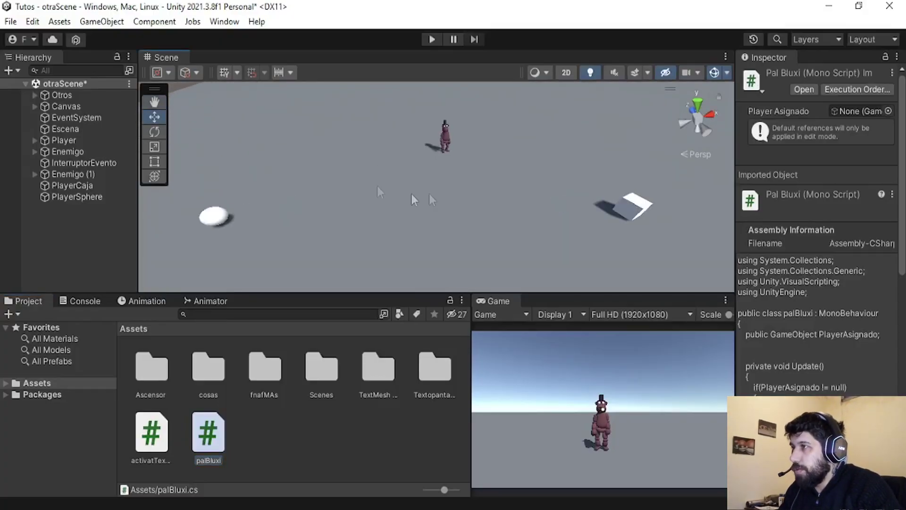
mouse_move(508, 156)
right_down()
mouse_move(385, 199)
mouse_move(481, 230)
right_up()
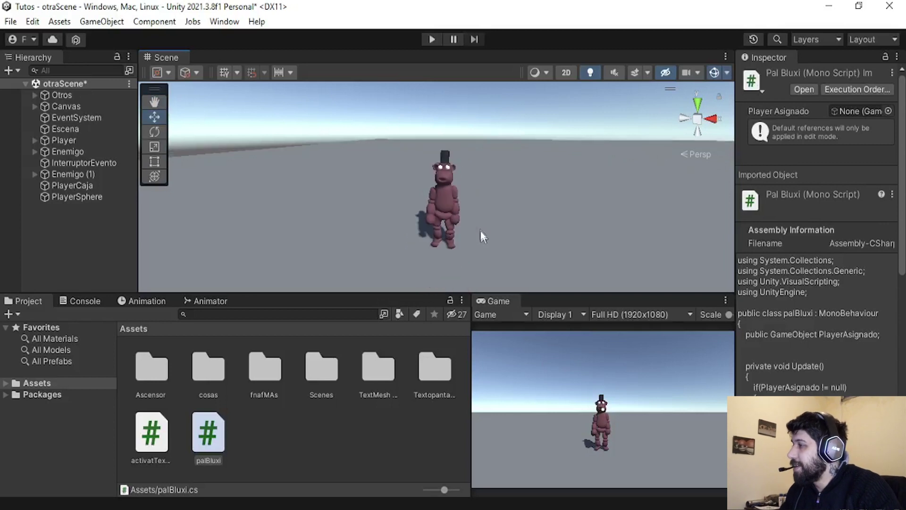
scroll(481, 231, down, 4)
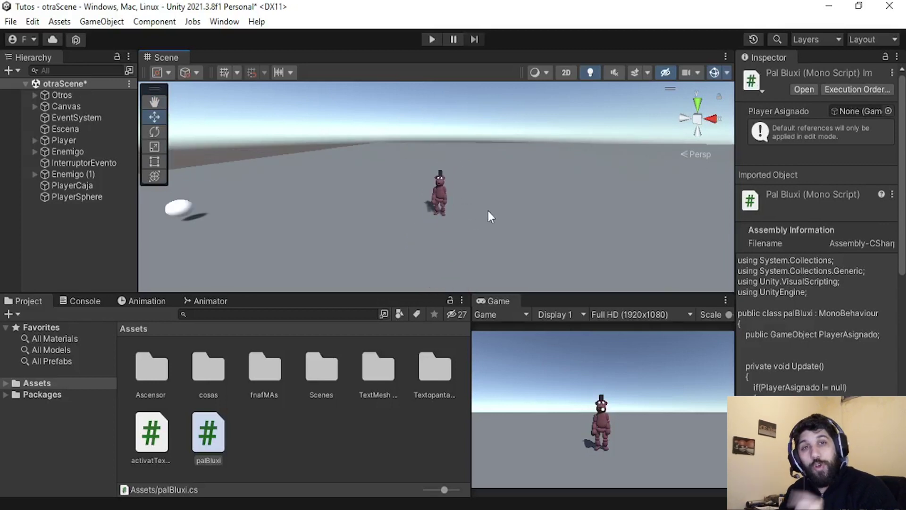
mouse_move(488, 211)
right_down()
mouse_move(520, 204)
mouse_move(467, 173)
right_up()
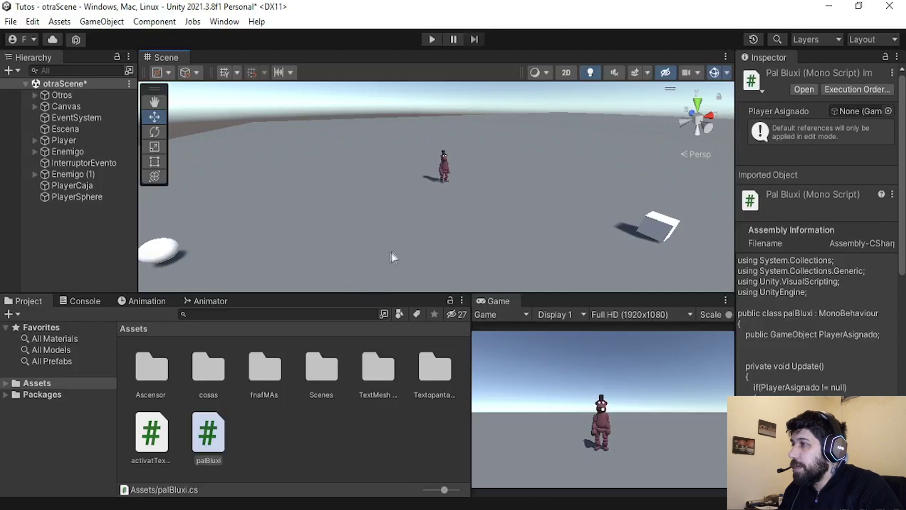
middle_drag(390, 257, 445, 215)
alt+drag(505, 166, 473, 191)
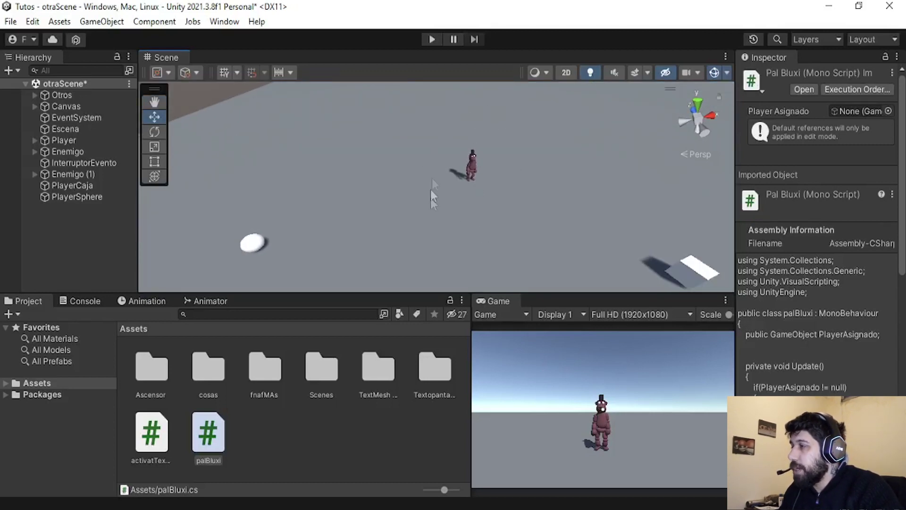
middle_drag(431, 191, 425, 196)
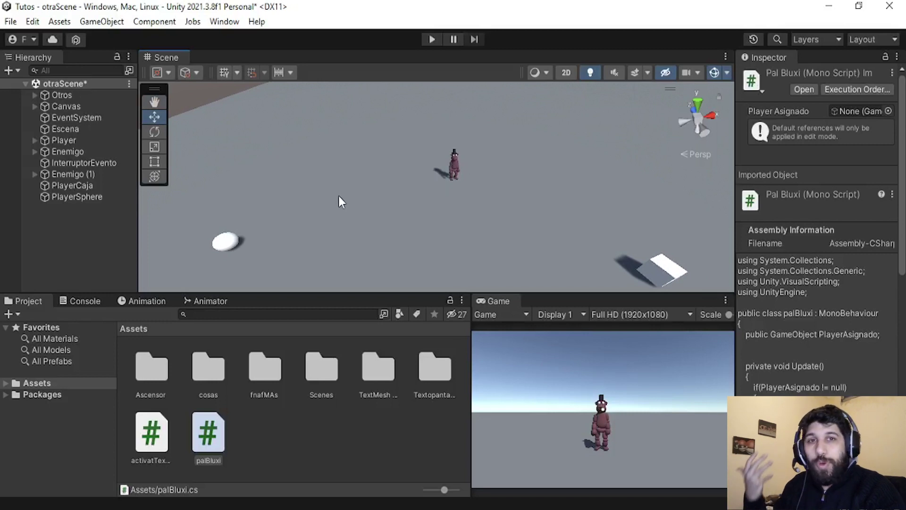
middle_drag(310, 249, 311, 170)
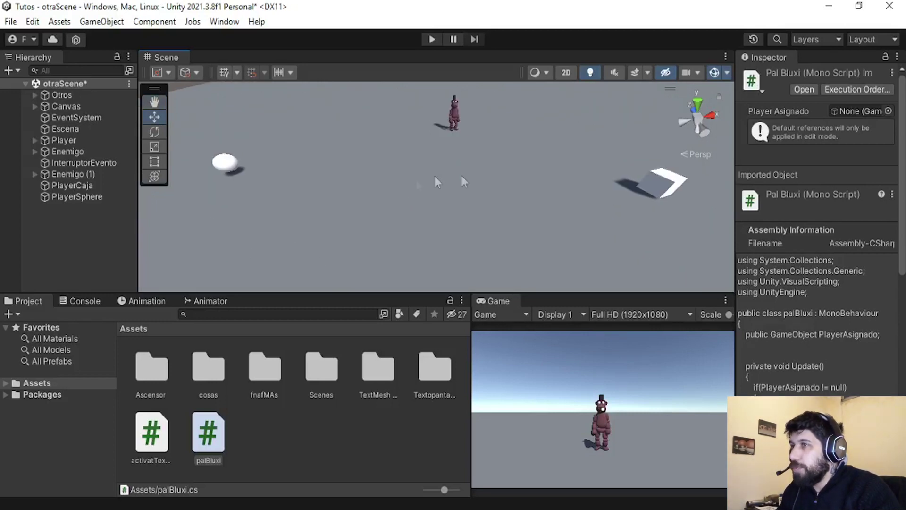
click(668, 187)
middle_drag(669, 187, 624, 223)
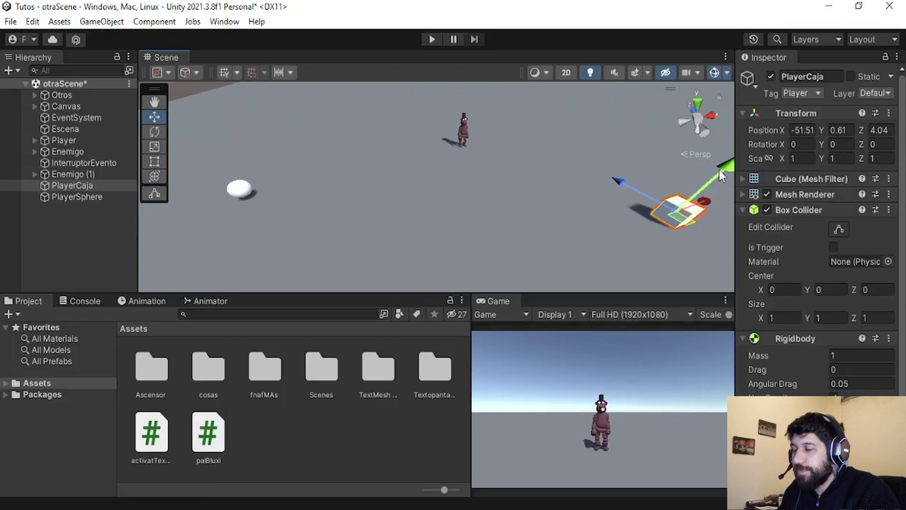
drag(720, 169, 716, 183)
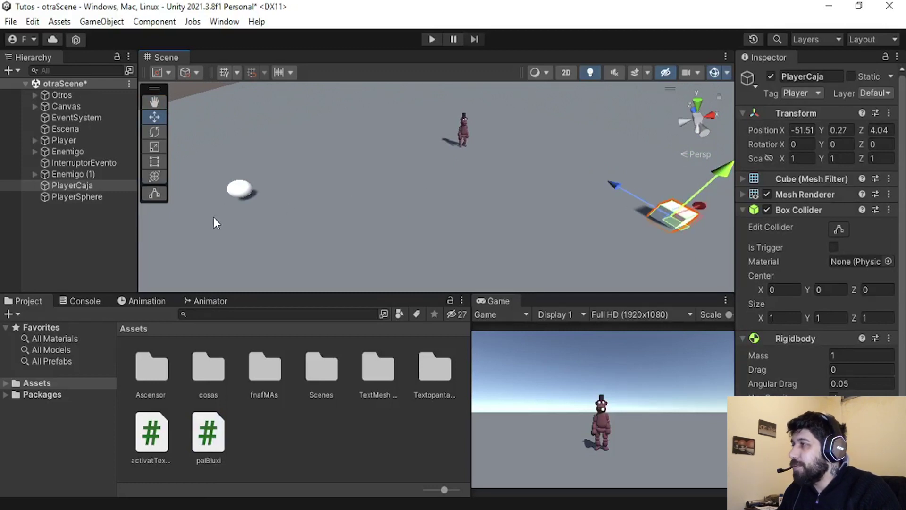
Step: Lower the PlayerSphere to Y 0.25, then reselect PlayerCaja
click(242, 191)
drag(207, 145, 212, 152)
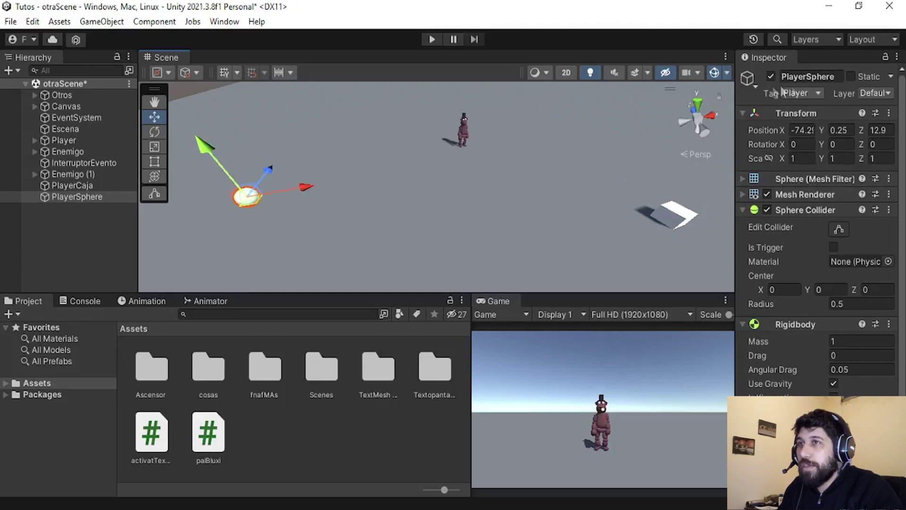
click(683, 219)
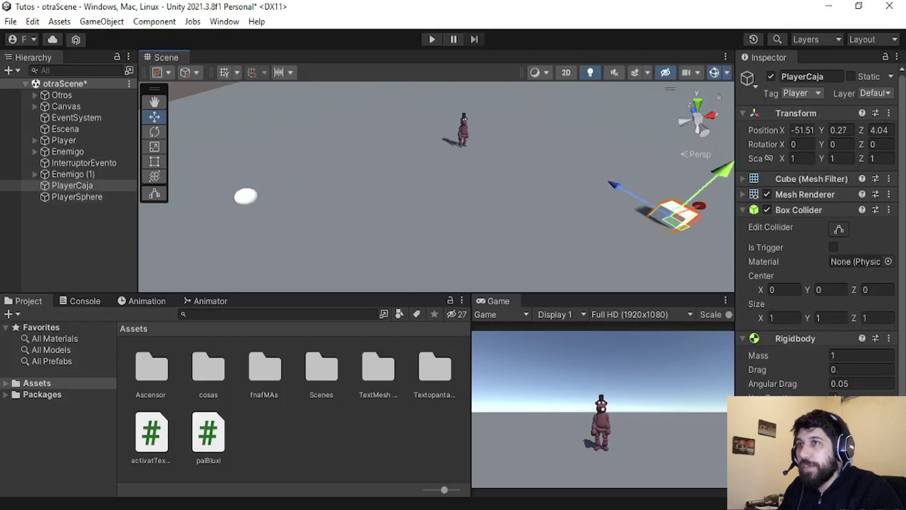
Step: Expand Enemigo (1) and select its ZonaDetecta trigger sphere of radius 10
click(73, 173)
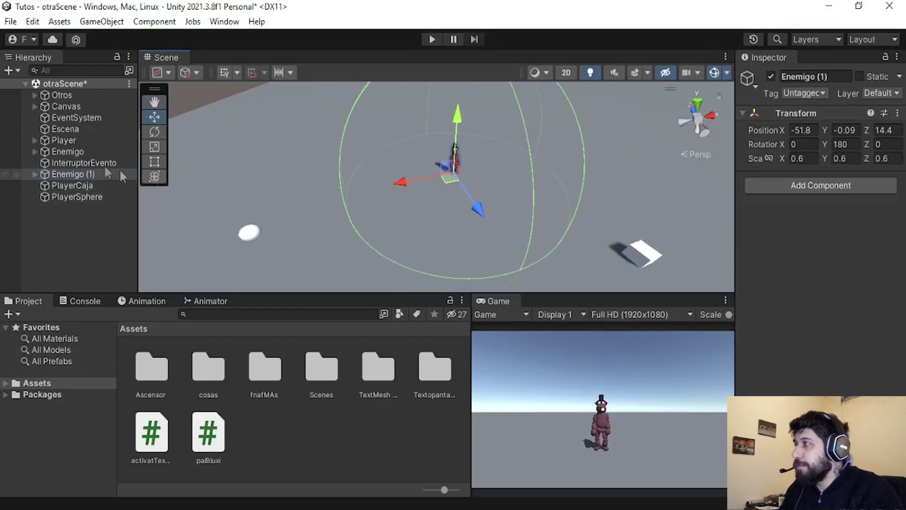
click(35, 174)
click(71, 196)
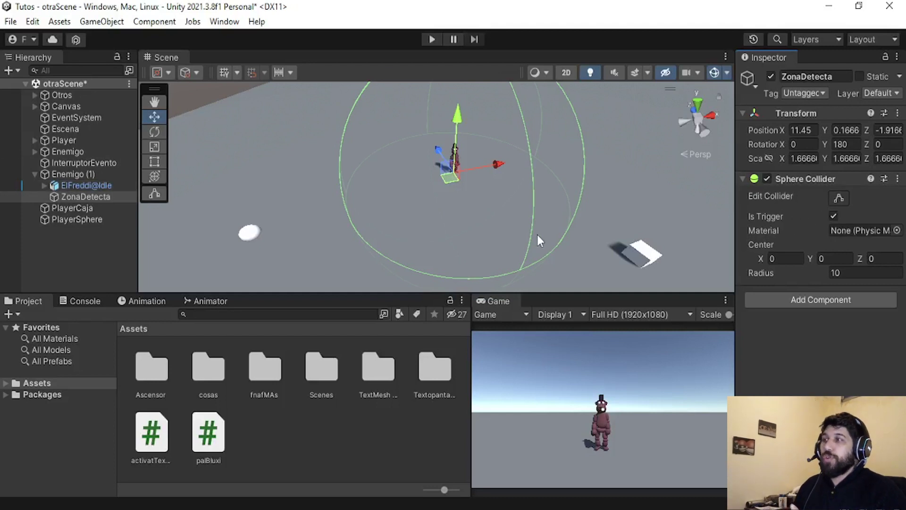
Step: Try a larger ZonaDetecta Sphere Collider radius, revert it to 10, and reselect ZonaDetecta
drag(761, 273, 859, 276)
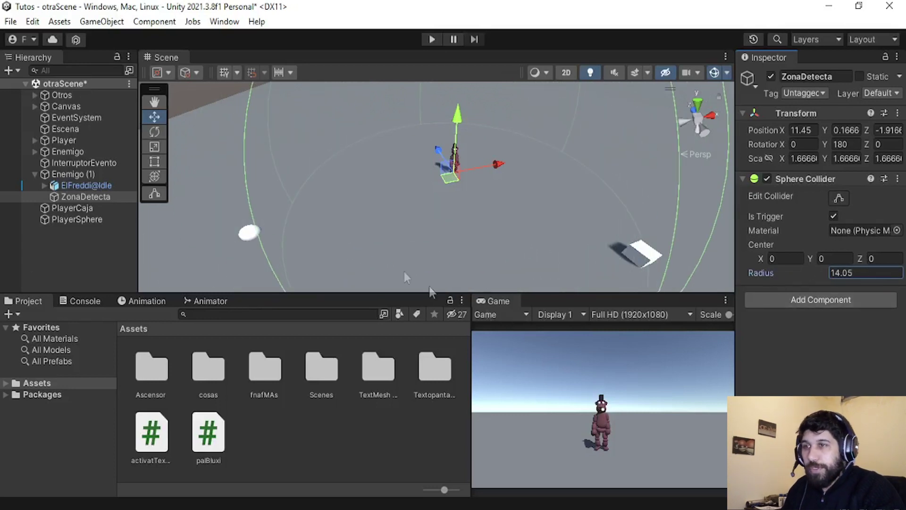
key(ctrl+z)
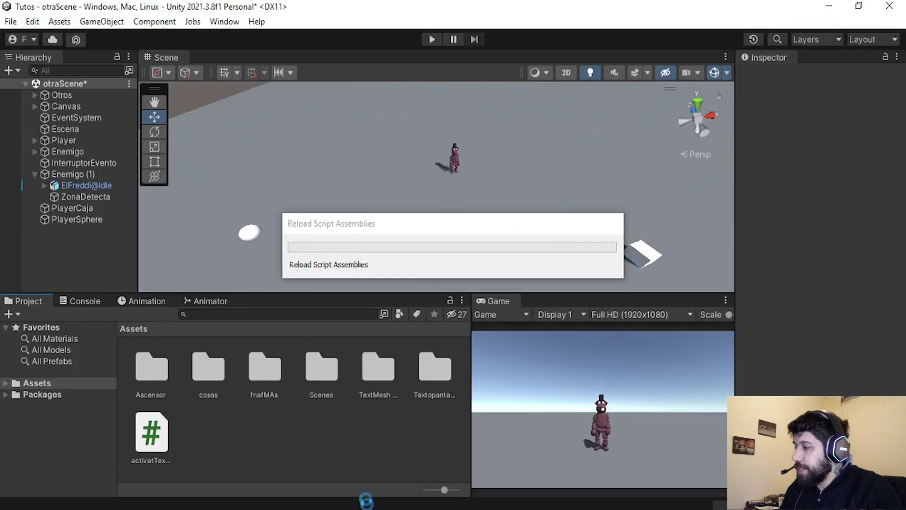
click(78, 199)
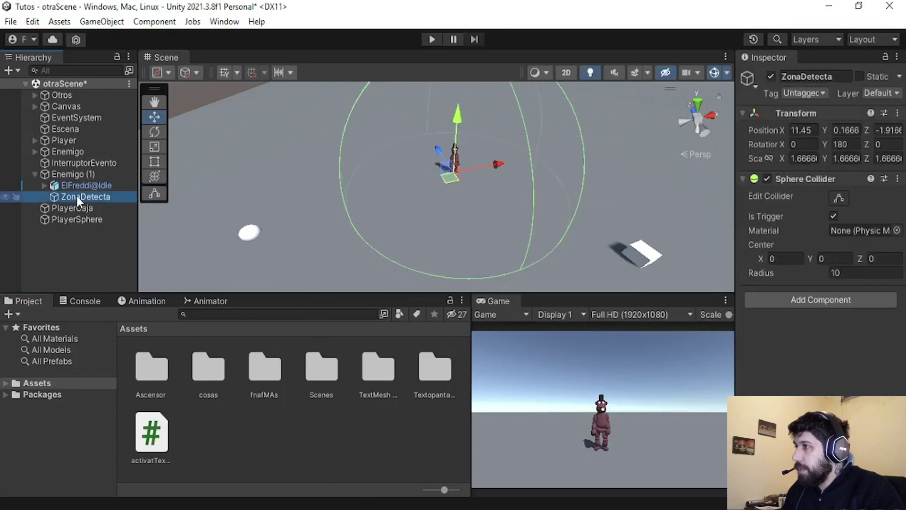
Step: Create a new C# script named DetectaPlayer in the Assets folder
right_click(309, 446)
mouse_move(377, 65)
click(594, 54)
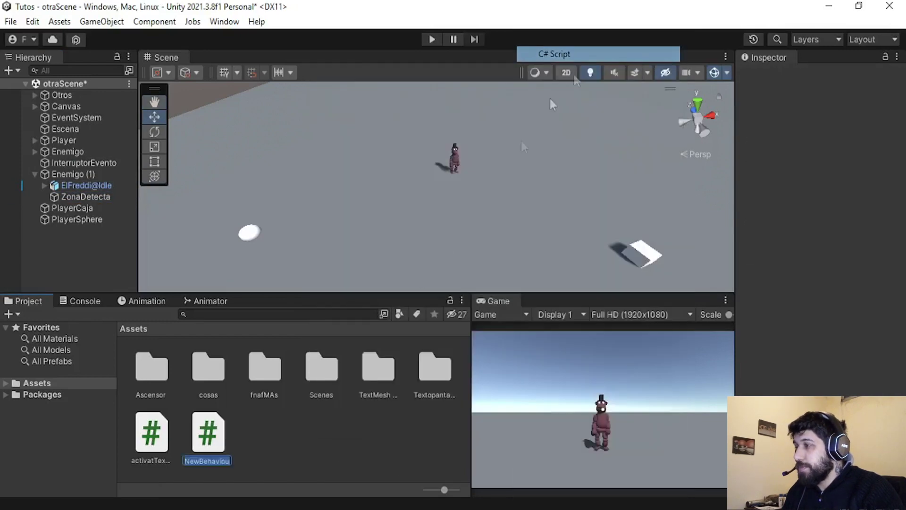
text(Dete)
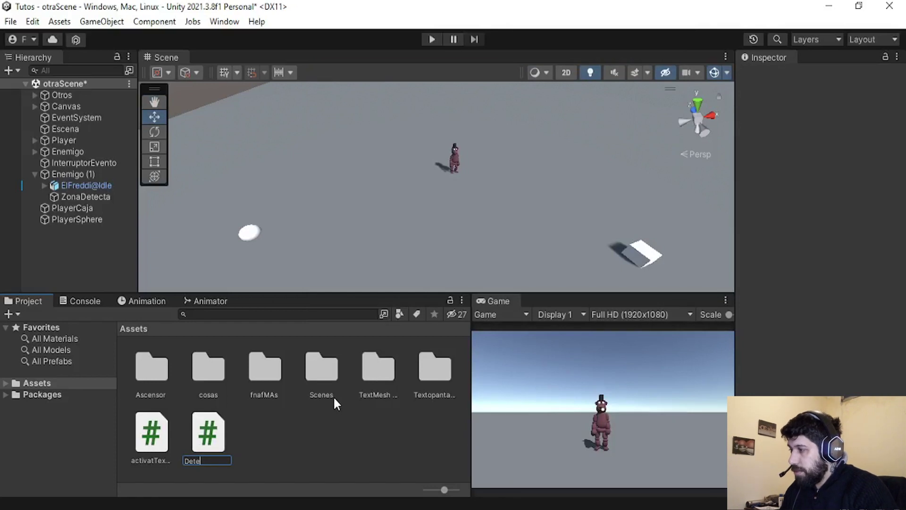
text(ctaPlayer)
key(Return)
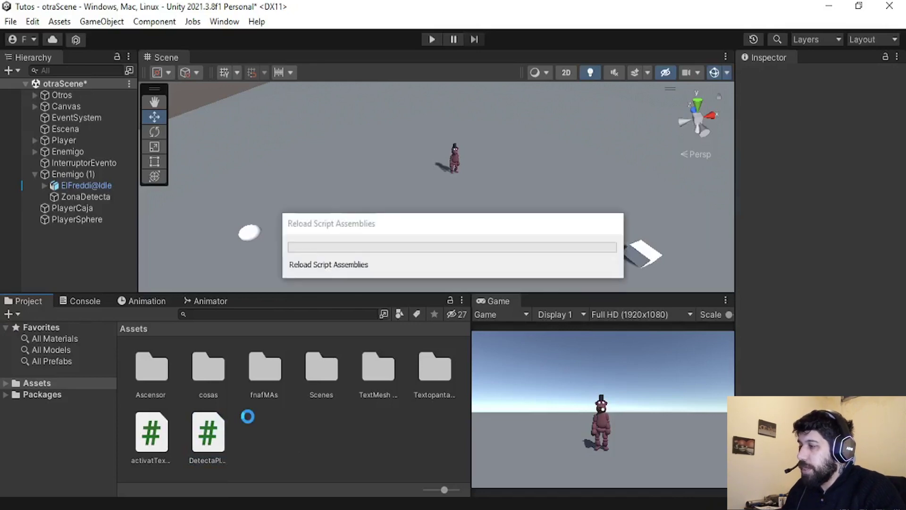
Step: Open DetectaPlayer in Visual Studio and delete the default Start and Update methods
double_click(208, 432)
mouse_move(121, 304)
mouse_down()
mouse_move(97, 211)
mouse_move(52, 176)
mouse_up()
key(BackSpace)
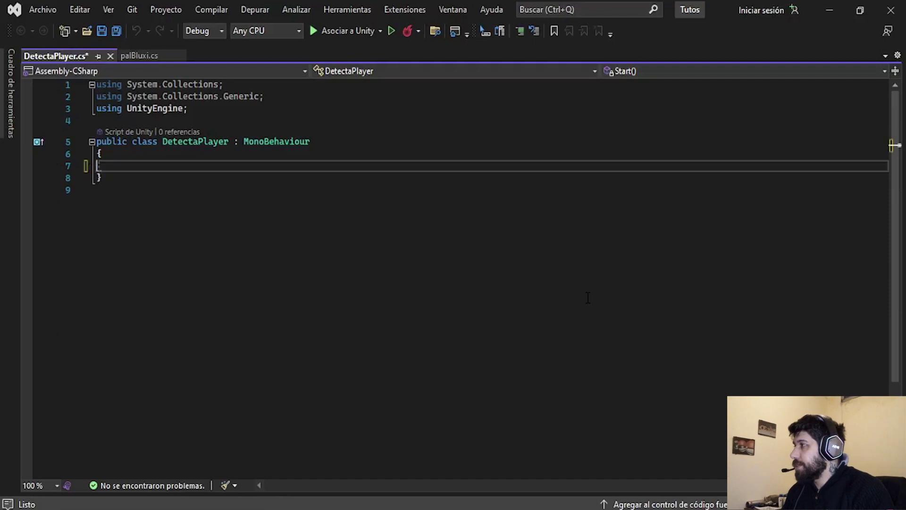
Step: Add empty OnTriggerEnter, OnTriggerStay and OnTriggerExit methods to the DetectaPlayer class
text(voidontr)
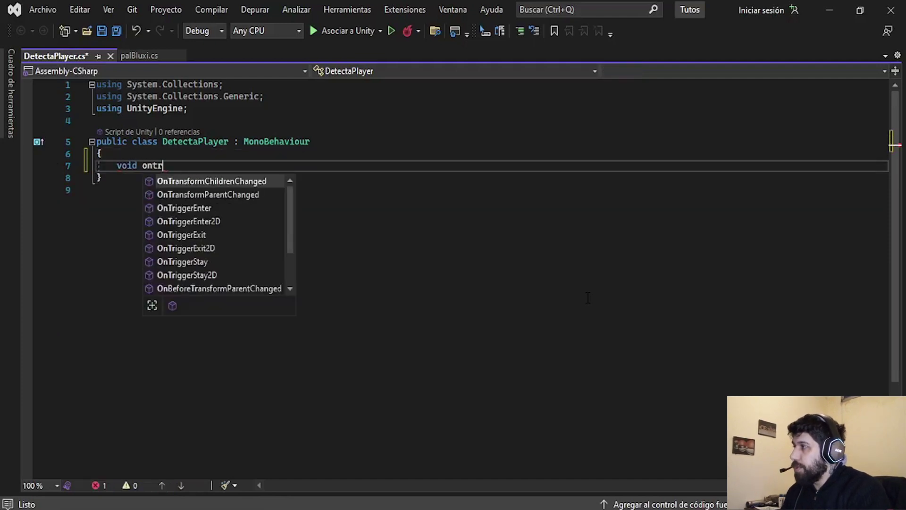
text(igger)
key(Tab)
key(Down)
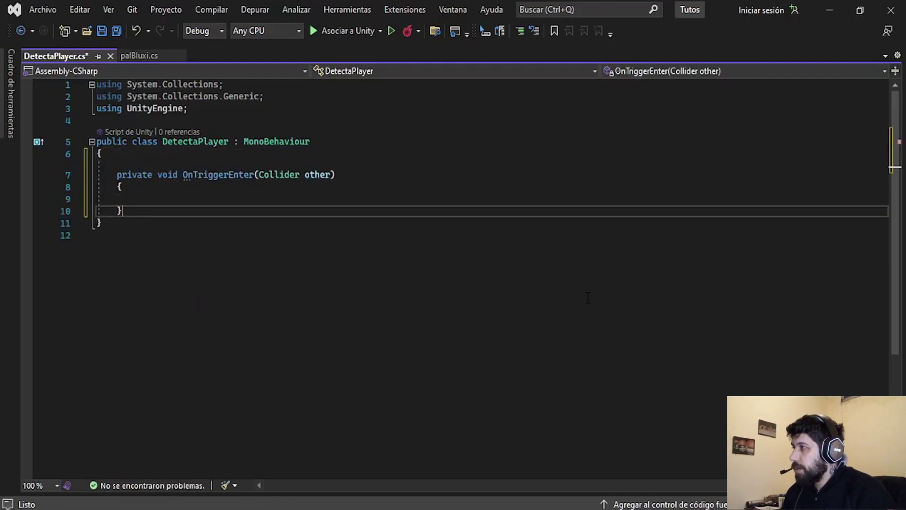
key(Return)
key(Return)
text(void ontris)
key(Tab)
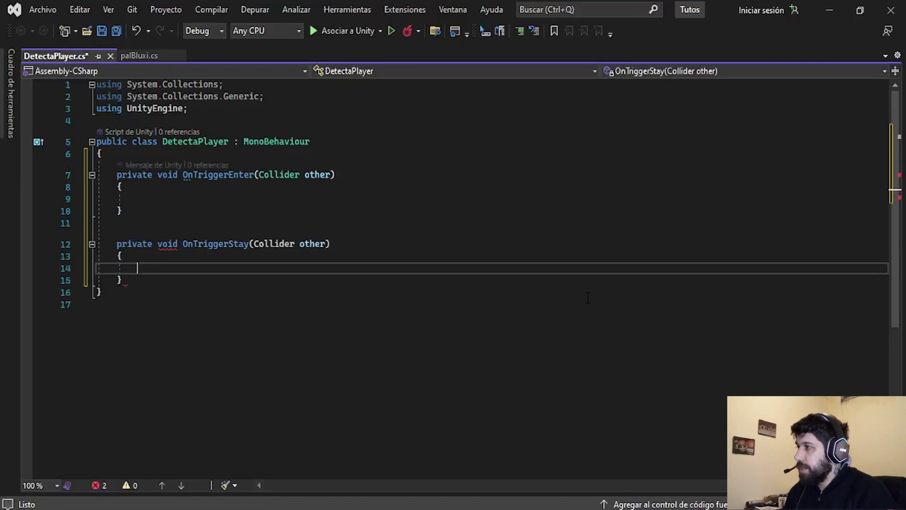
key(Down)
key(Return)
key(Return)
text(voi)
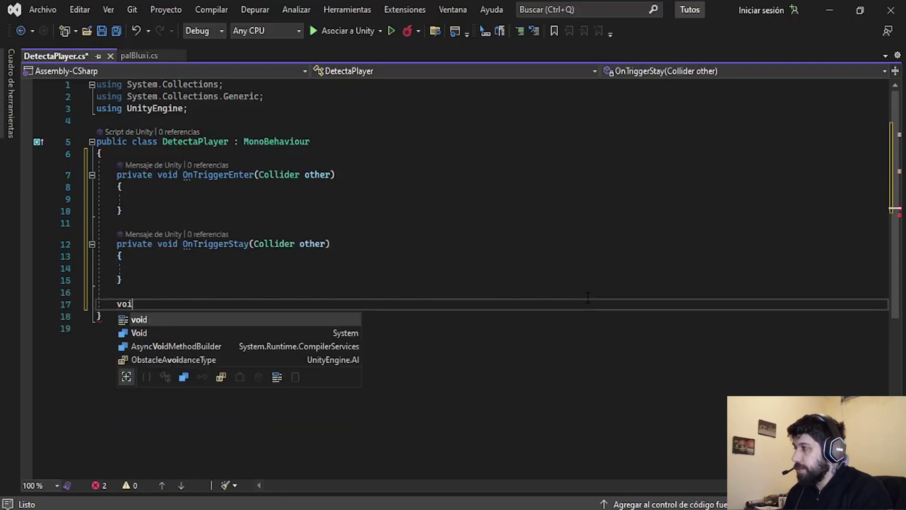
text(d ontrigger)
key(Down)
key(Tab)
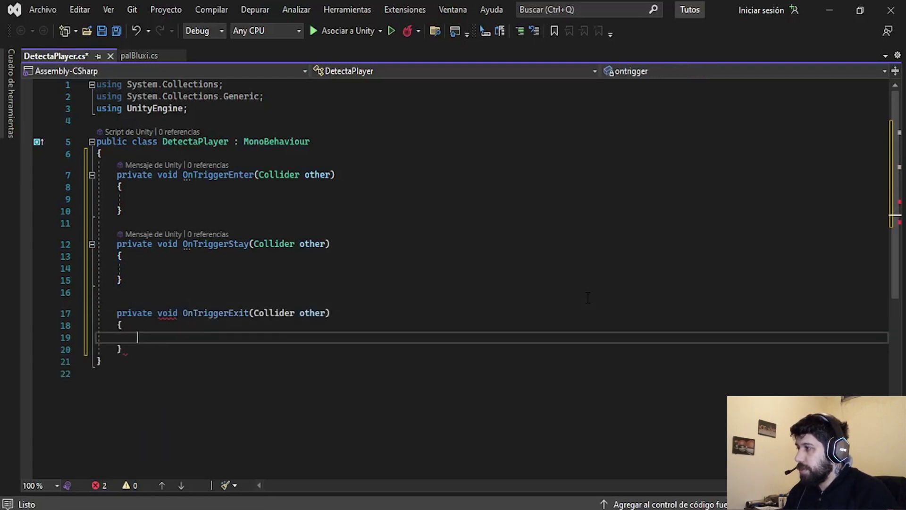
Step: Declare a 'GameObject playerDetectado;' field on line 7 above the trigger methods
double_click(216, 244)
key(Up)
key(Up)
key(Up)
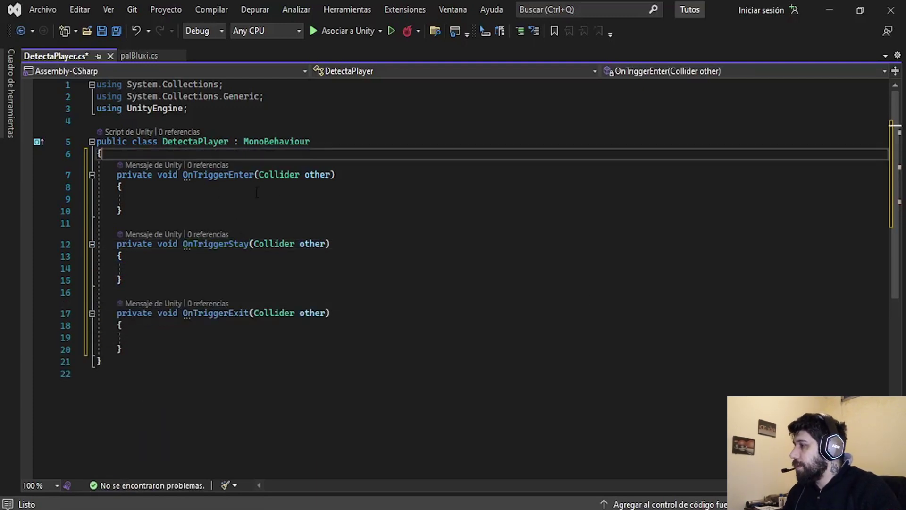
key(Return)
key(Return)
key(Up)
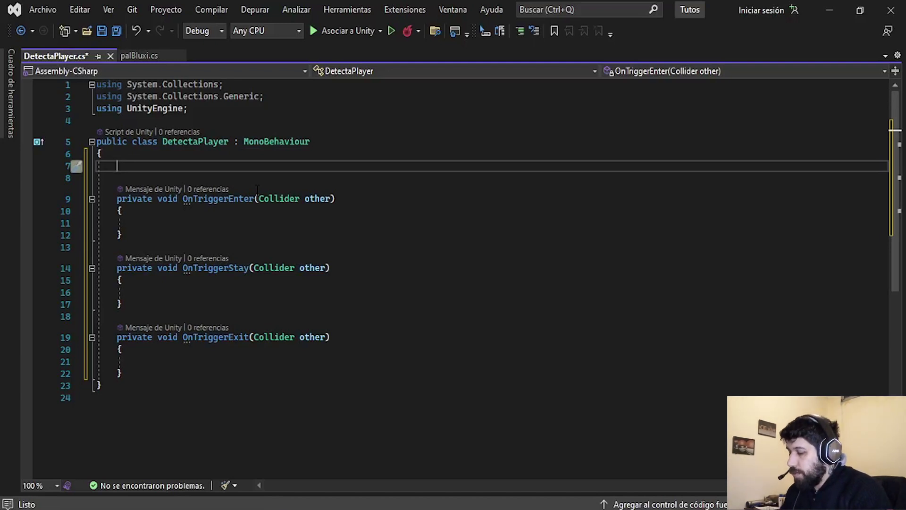
text(p)
key(BackSpace)
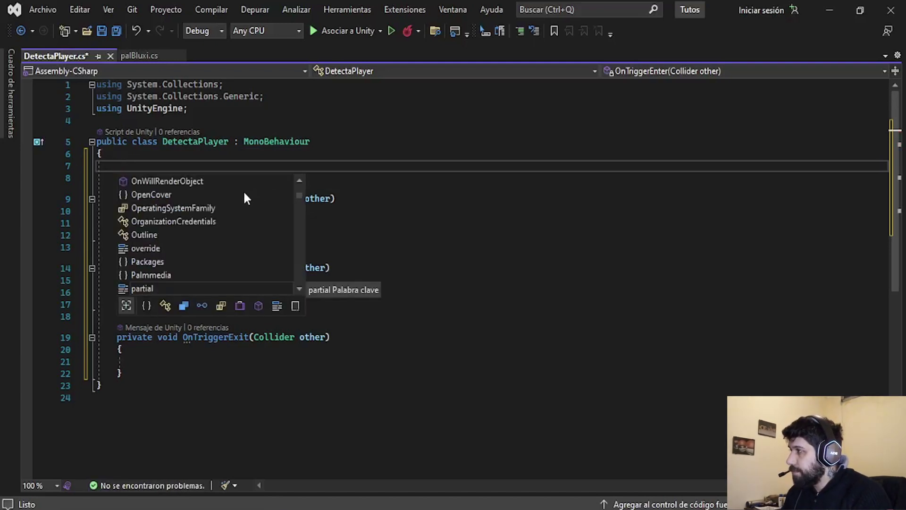
text(G)
key(Tab)
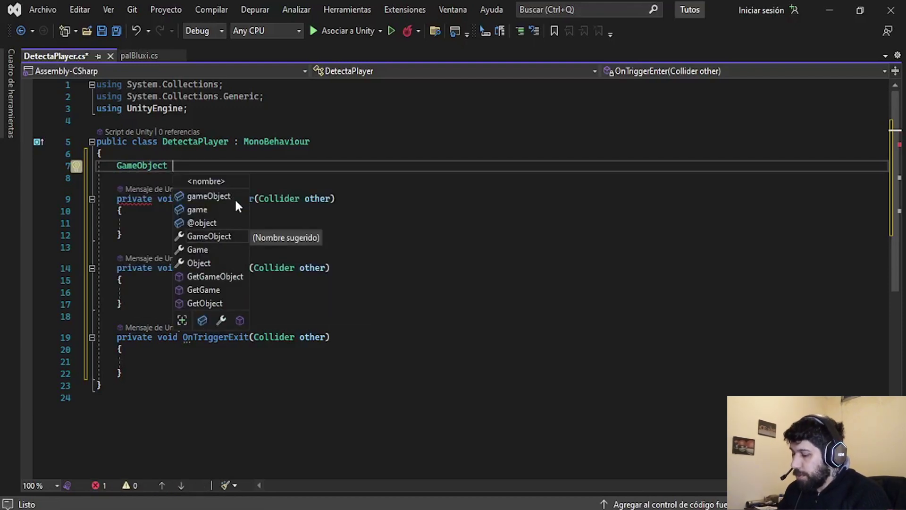
text(playerDetectado;)
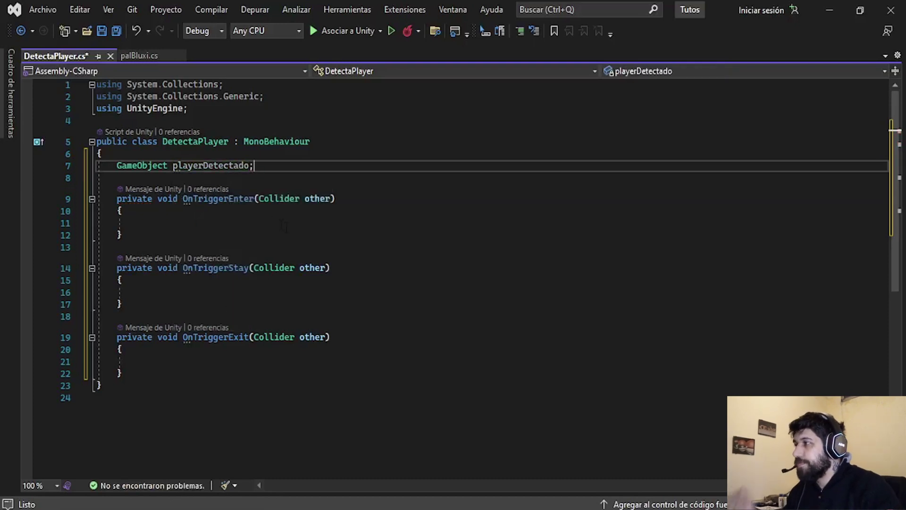
key(Down)
key(Down)
key(Down)
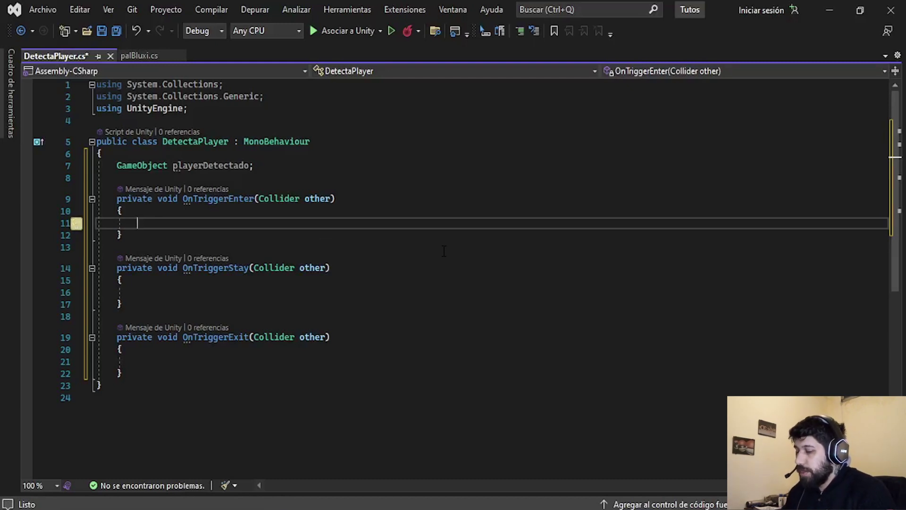
Step: Draft a playerDetectado == null check in OnTriggerEnter, then delete it to start over
text(if()
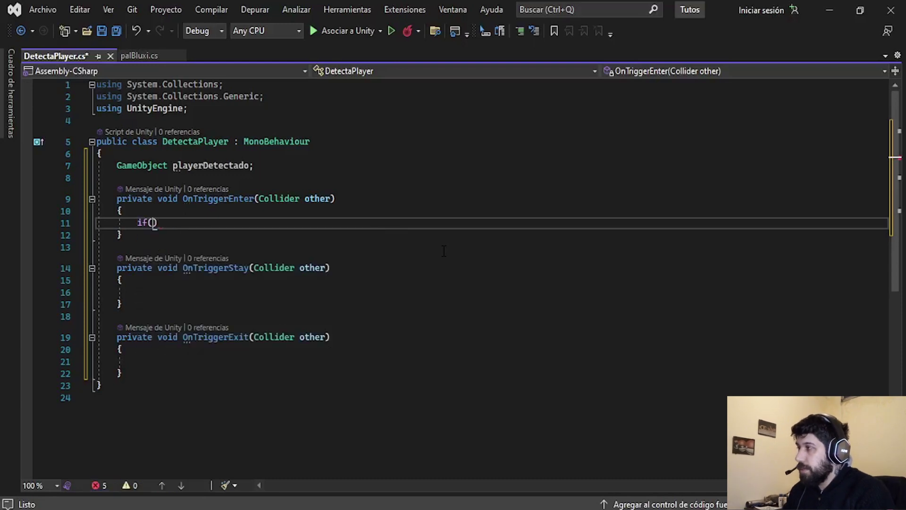
text(player)
key(Tab)
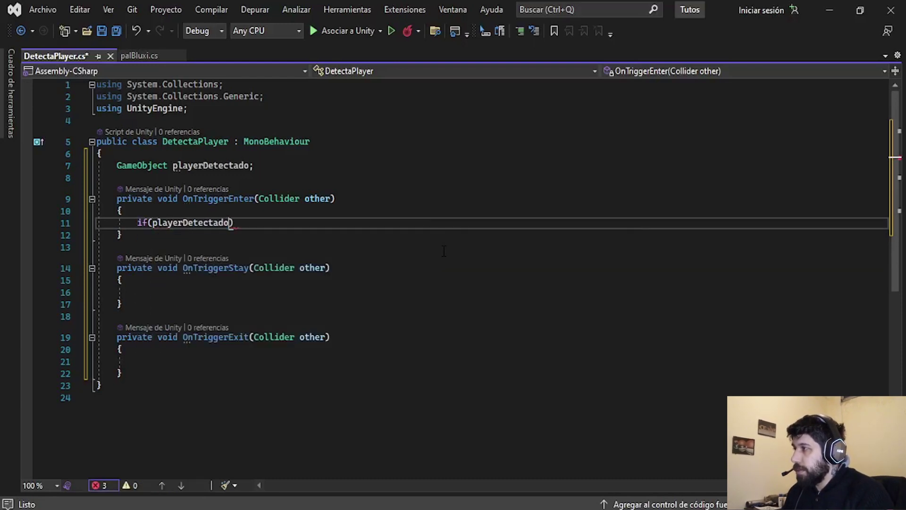
text(==)
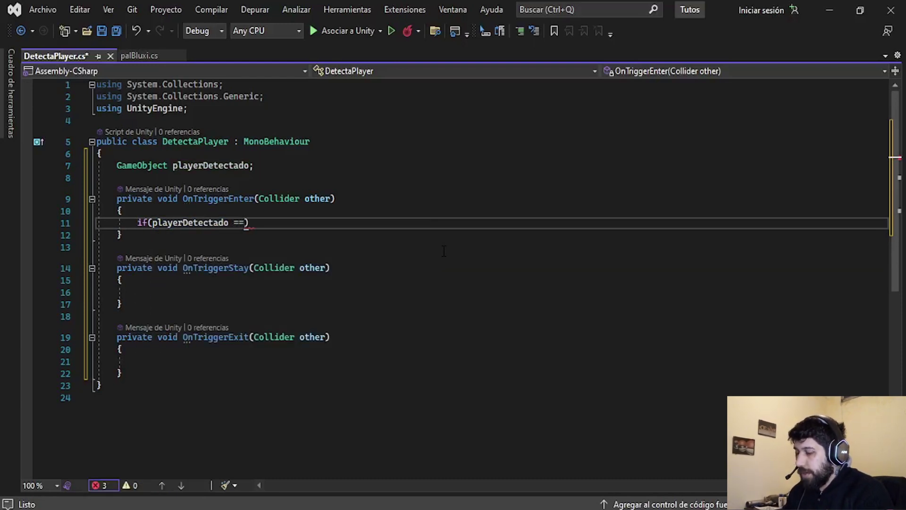
text( null)
key(Return)
text({)
key(Return)
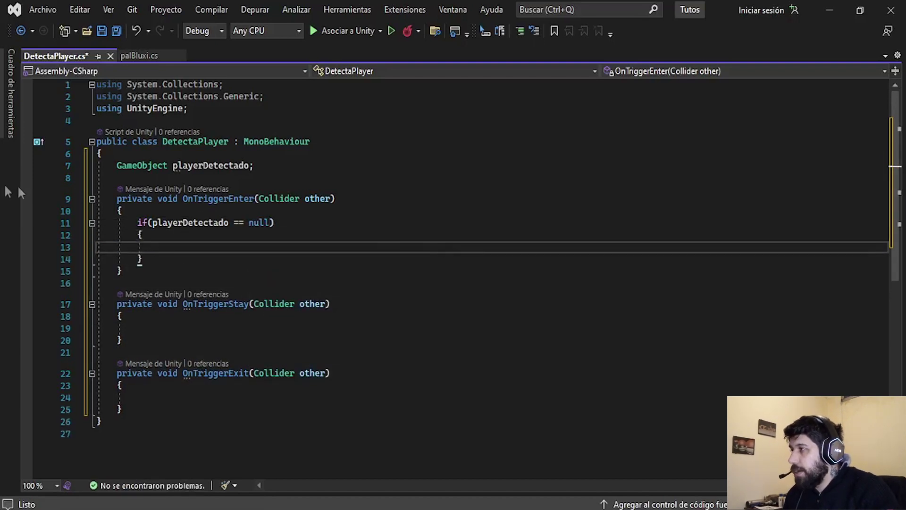
text(if()
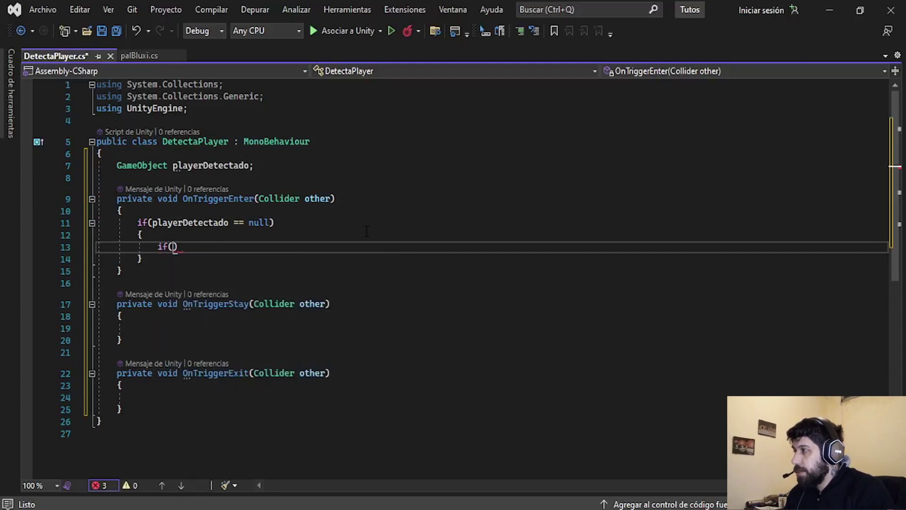
key(Up)
drag(143, 259, 43, 228)
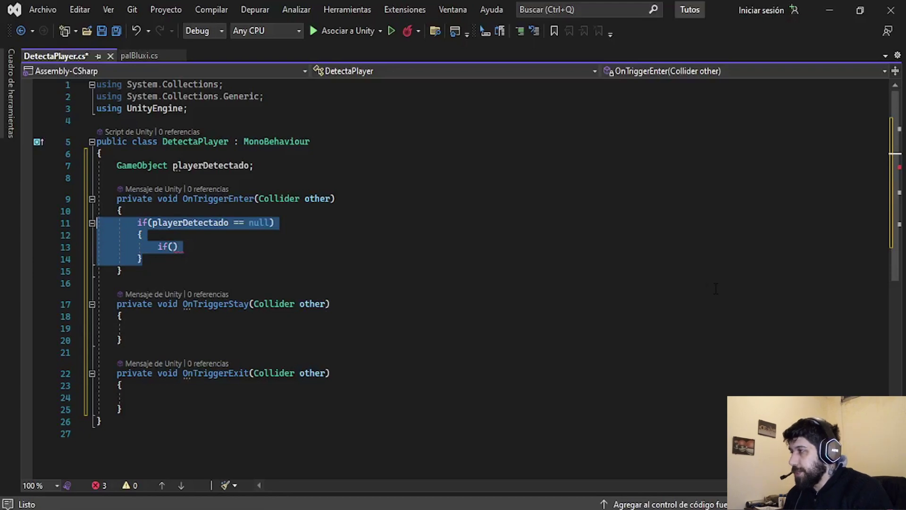
key(BackSpace)
Step: Write an if (other.tag == "Player") block with braces in OnTriggerEnter
text(if()
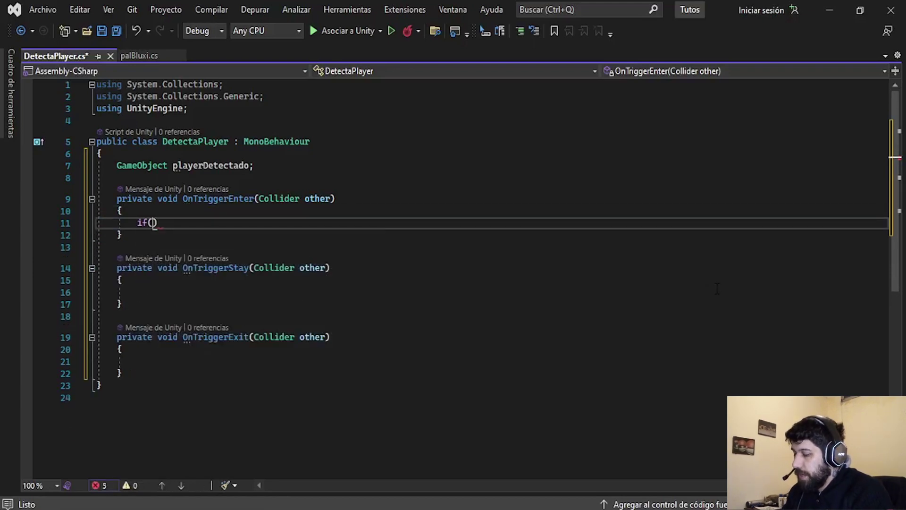
text(other)
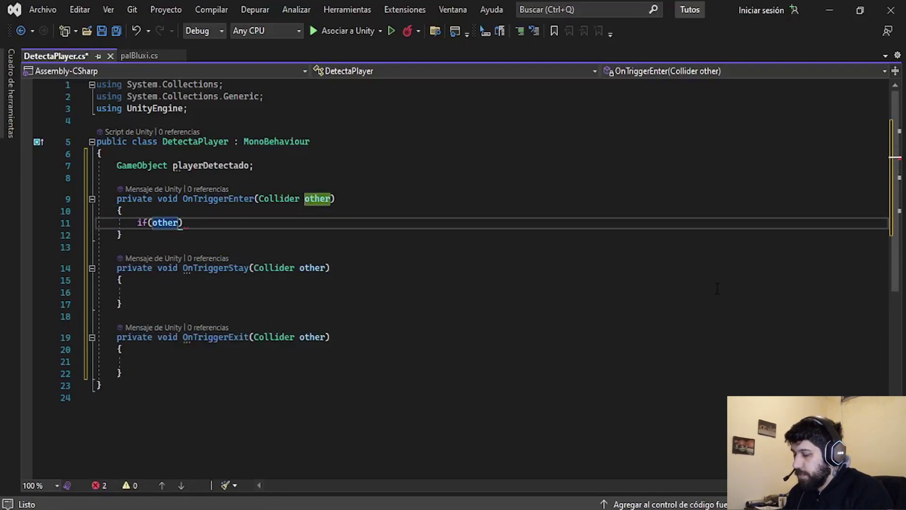
text(.tag==)
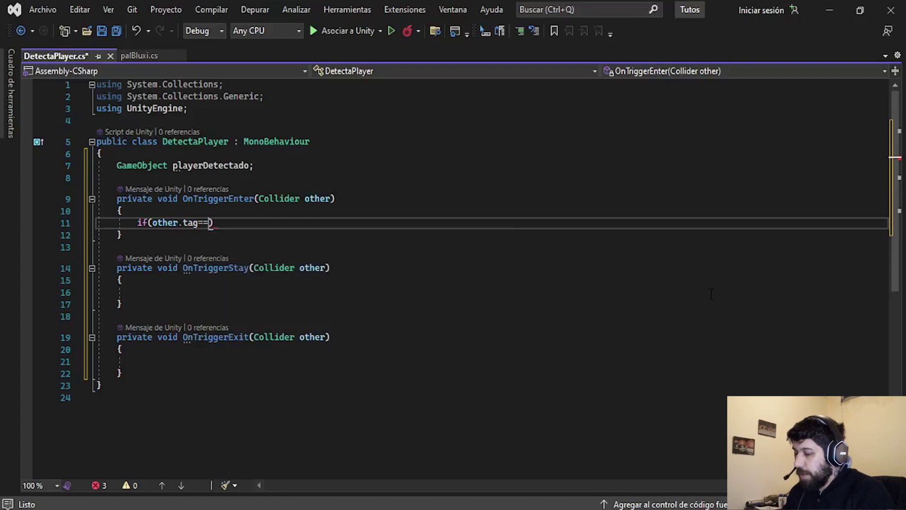
text(Player)
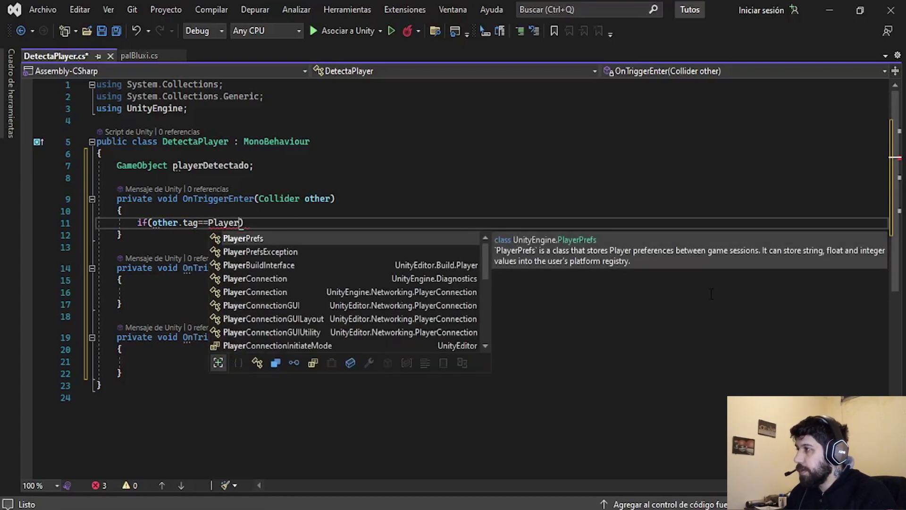
key(BackSpace)
key(BackSpace)
key(BackSpace)
key(BackSpace)
key(BackSpace)
key(BackSpace)
text(")
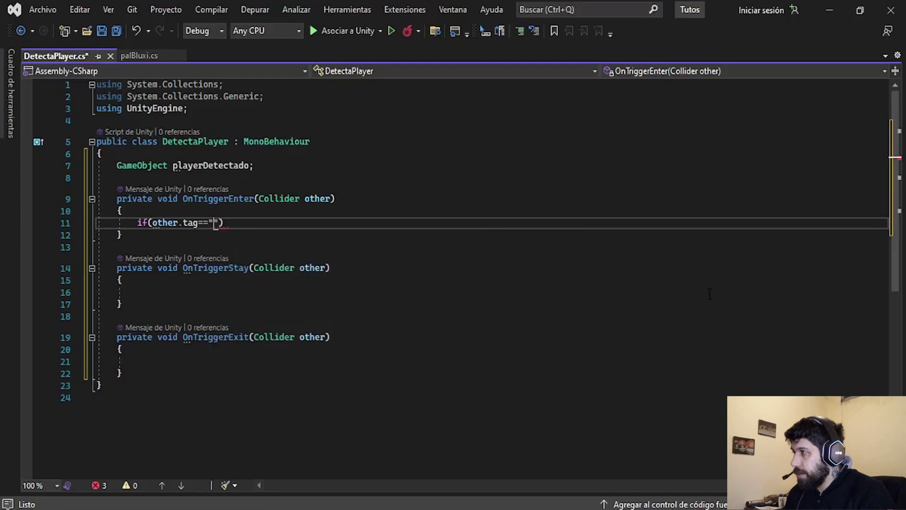
text())
key(Return)
text({)
key(Return)
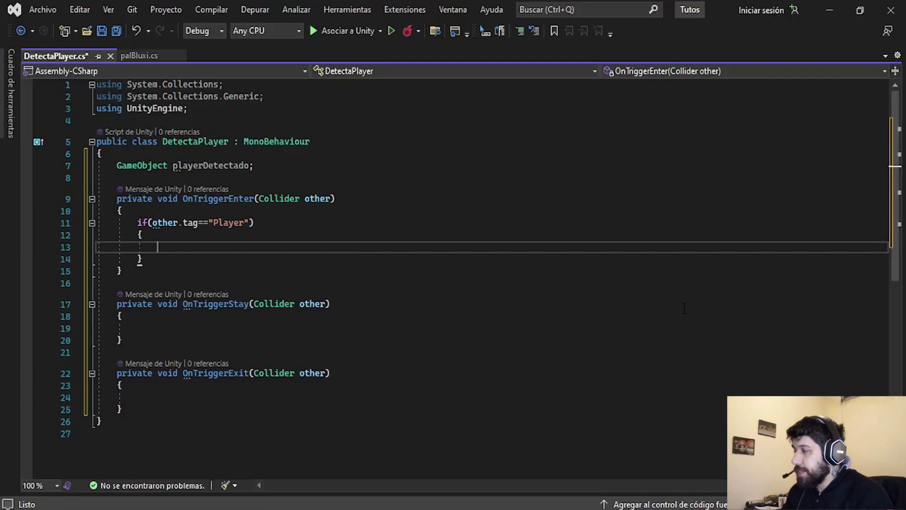
Step: Inside the tag check, assign playerDetectado = other.gameObject;
text(oth)
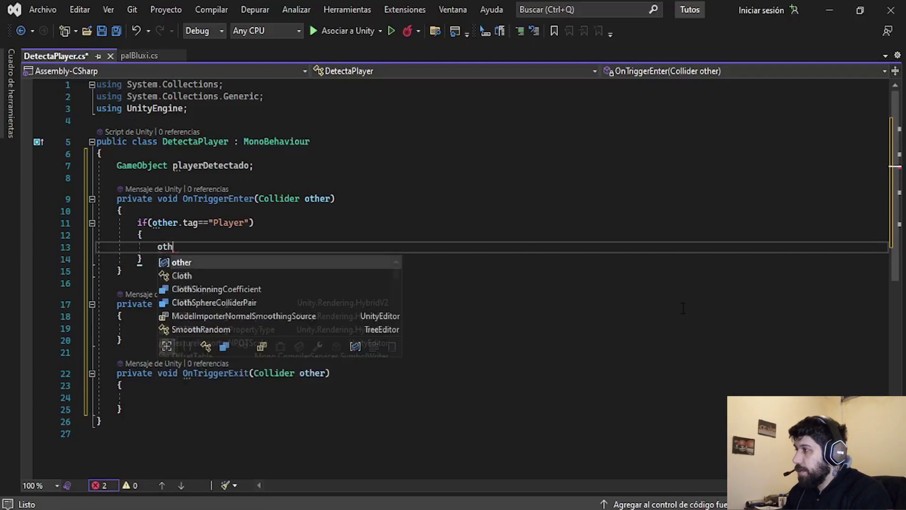
key(BackSpace)
key(BackSpace)
key(BackSpace)
text(pl)
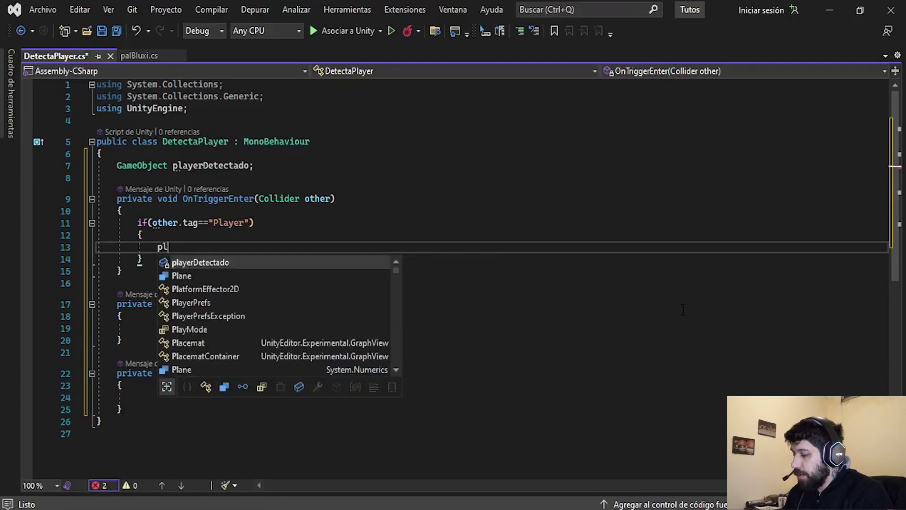
text(ayer)
key(Tab)
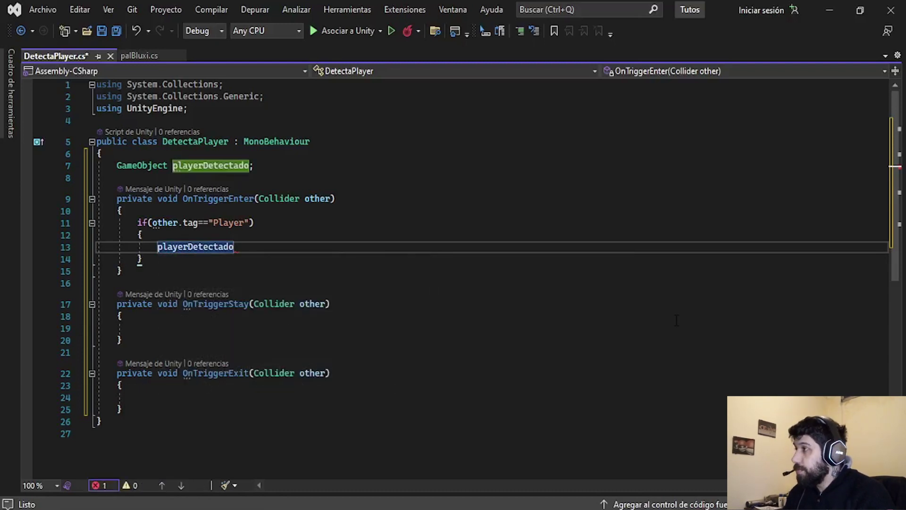
text(= )
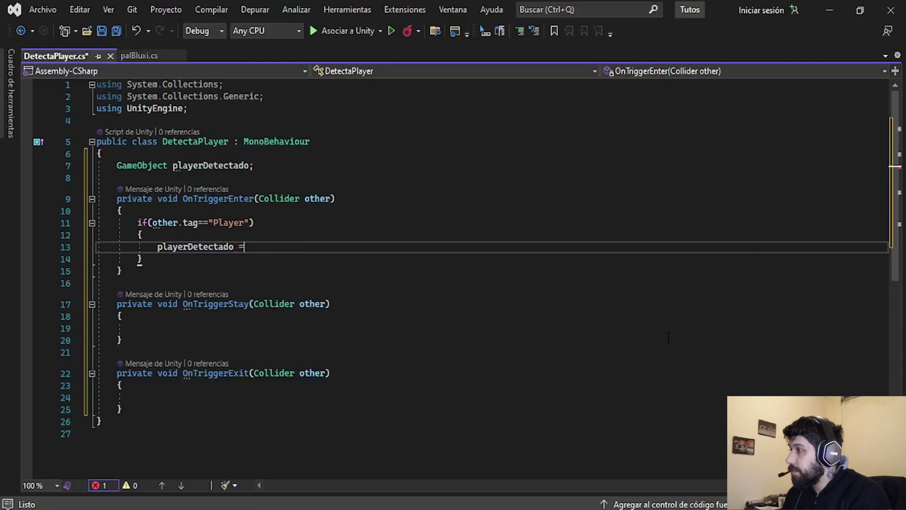
text(other.gam)
key(Tab)
text(;)
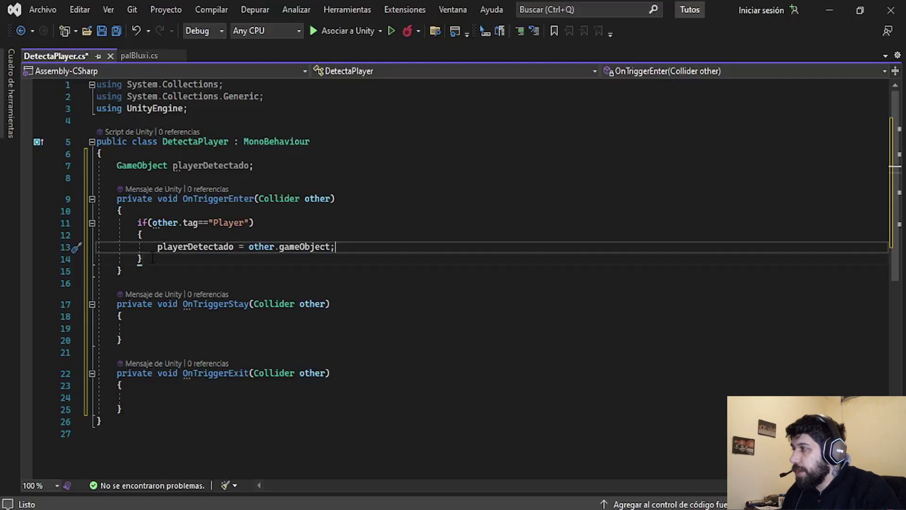
drag(152, 258, 27, 223)
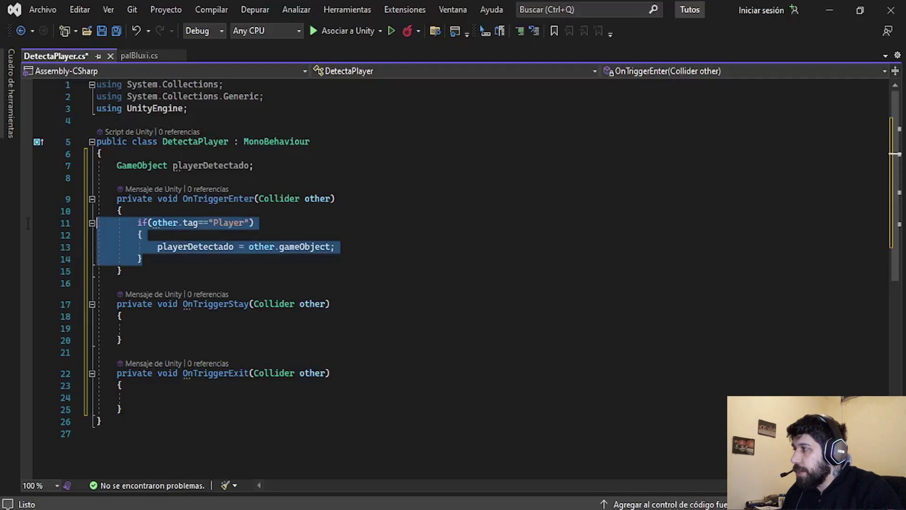
Step: Copy OnTriggerEnter's Player tag check block and paste it into OnTriggerStay
key(ctrl+c)
click(183, 333)
key(ctrl+v)
click(331, 304)
click(250, 222)
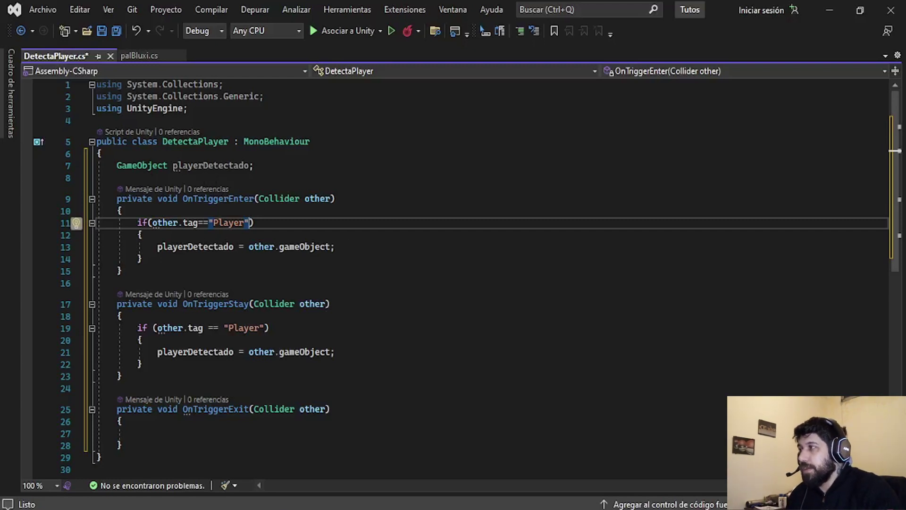
drag(173, 168, 255, 167)
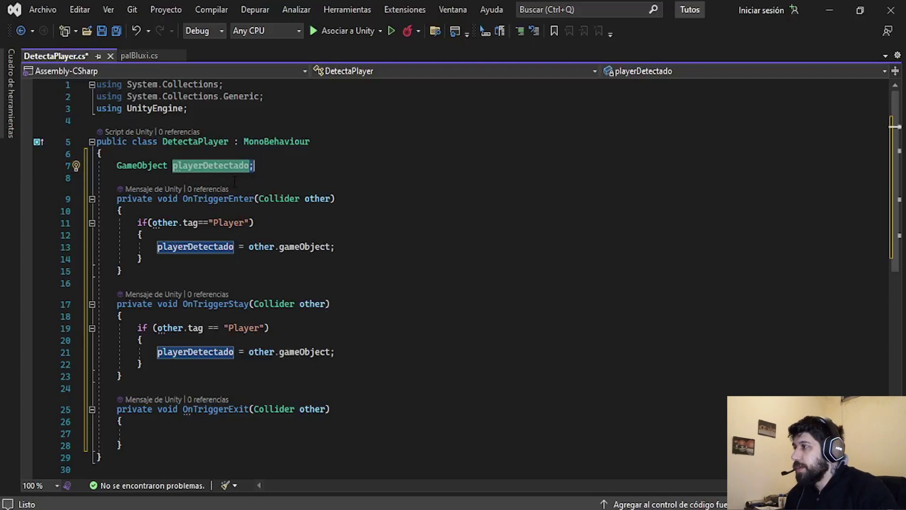
Step: Extend OnTriggerEnter's condition to other.tag == "Player" & playerDetectado == null
click(251, 222)
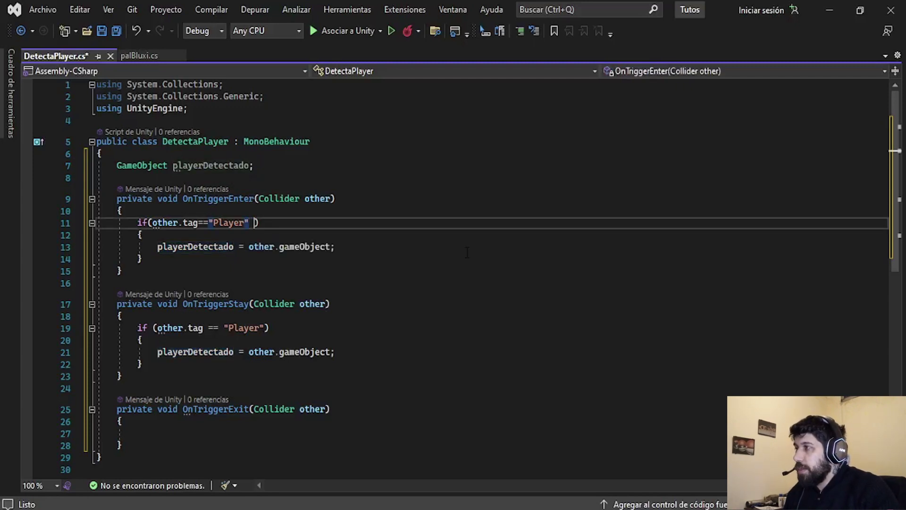
text(& p)
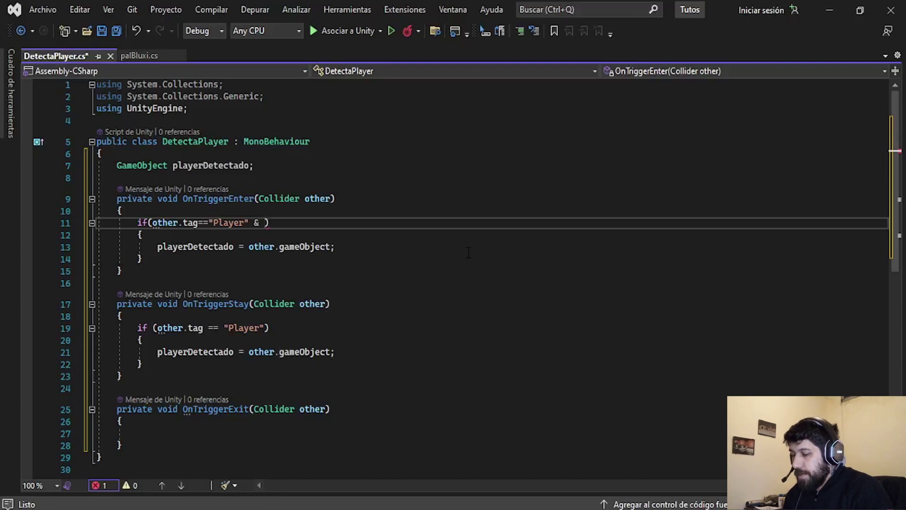
text(layerD)
key(Tab)
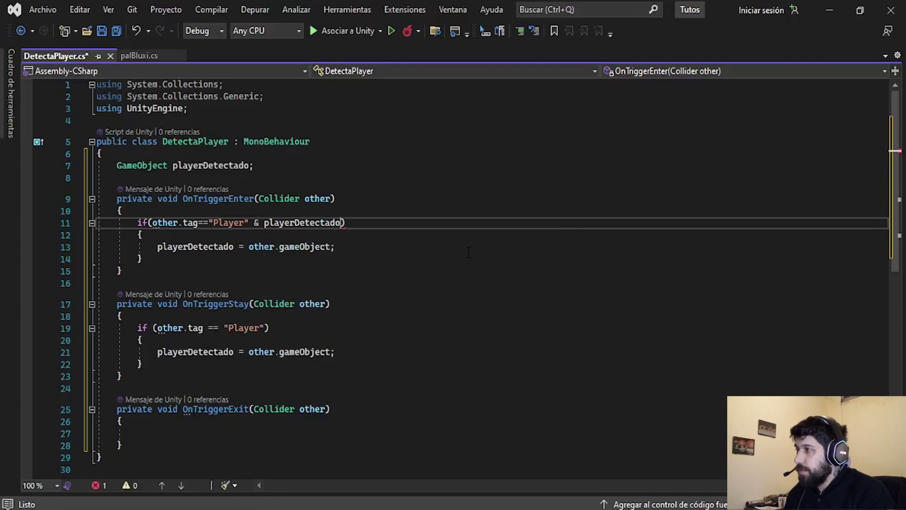
text(==)
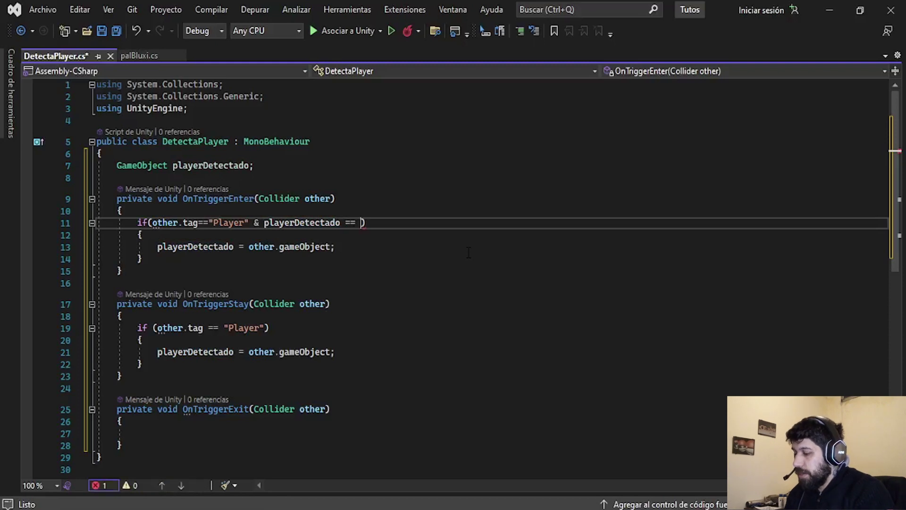
text( null)
key(Tab)
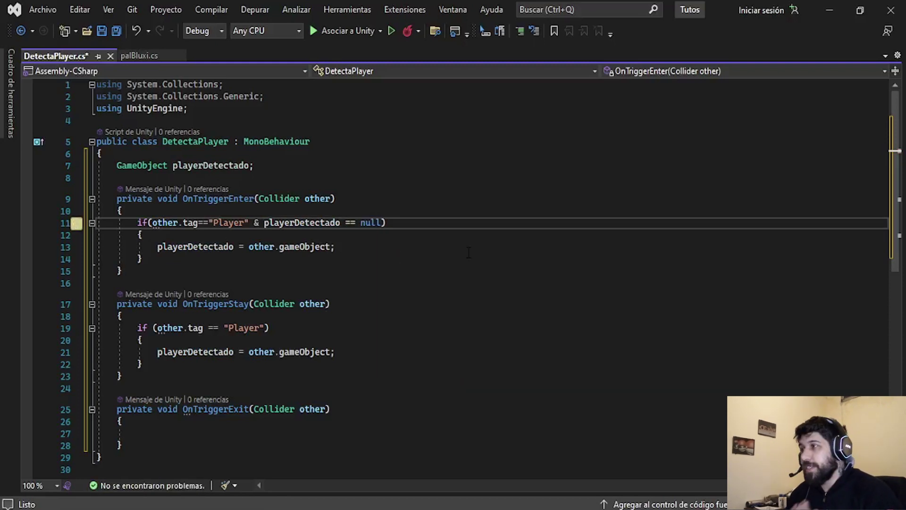
click(173, 165)
key(shift+End)
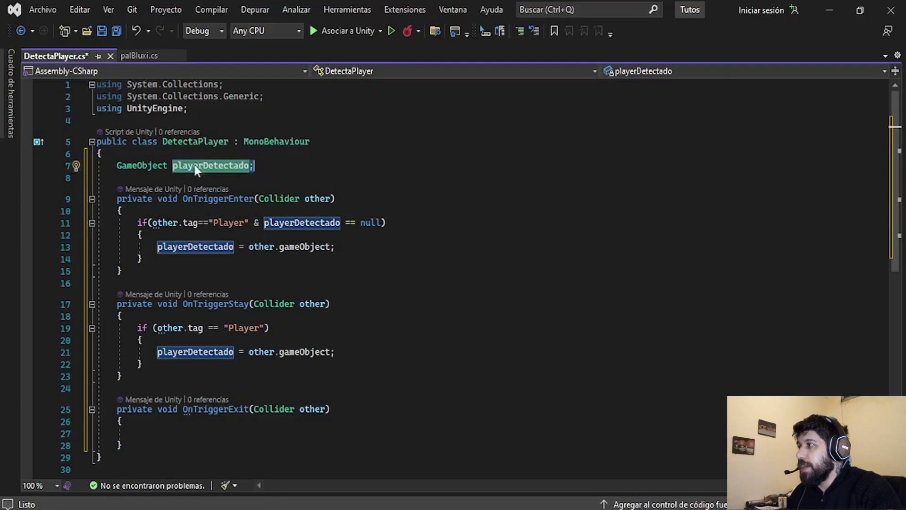
drag(249, 166, 117, 165)
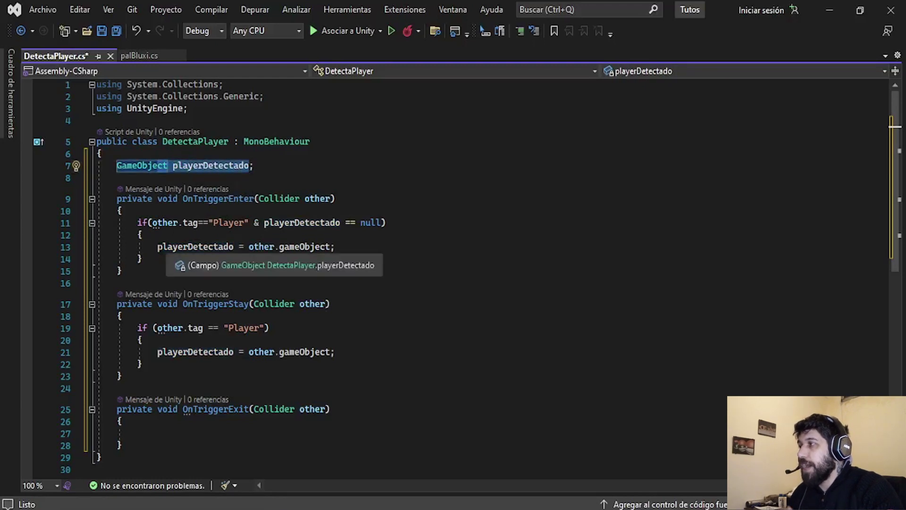
drag(157, 246, 419, 265)
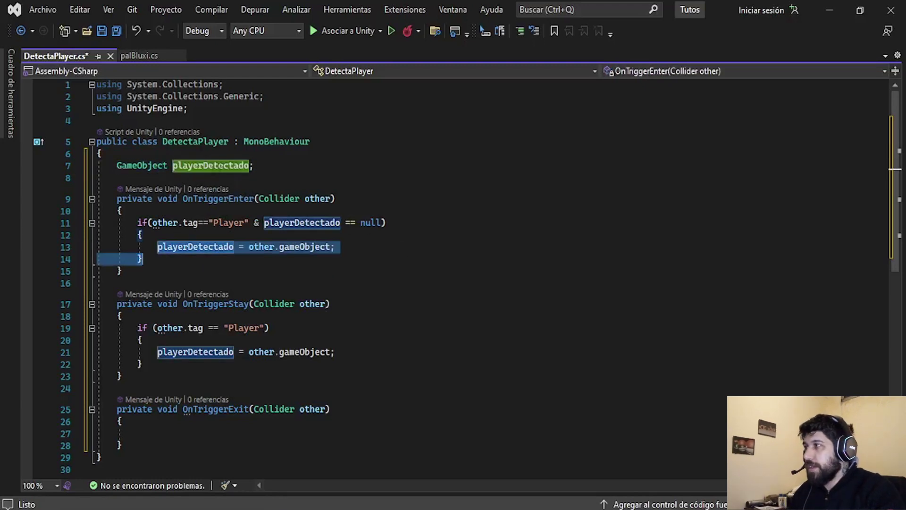
click(357, 431)
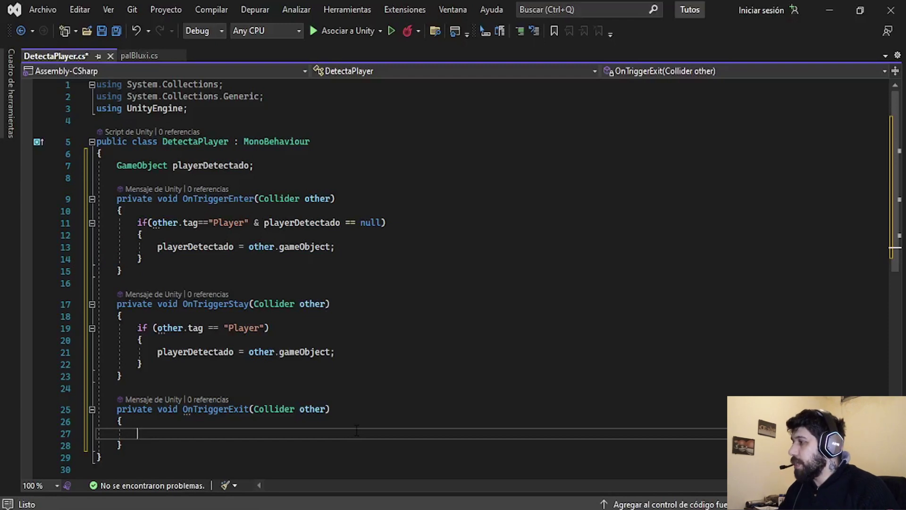
Step: Write an if(playerDetectado) block with braces in OnTriggerExit
scroll(386, 370, down, 1)
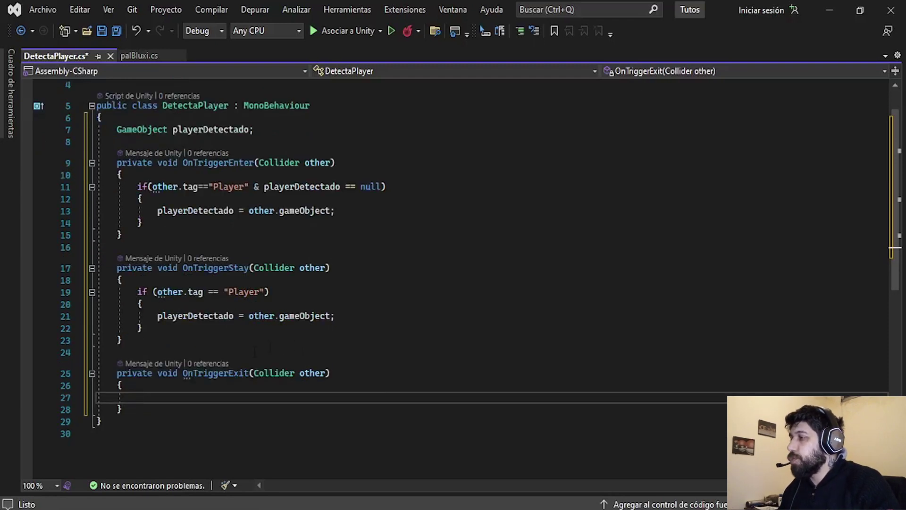
drag(117, 141, 173, 129)
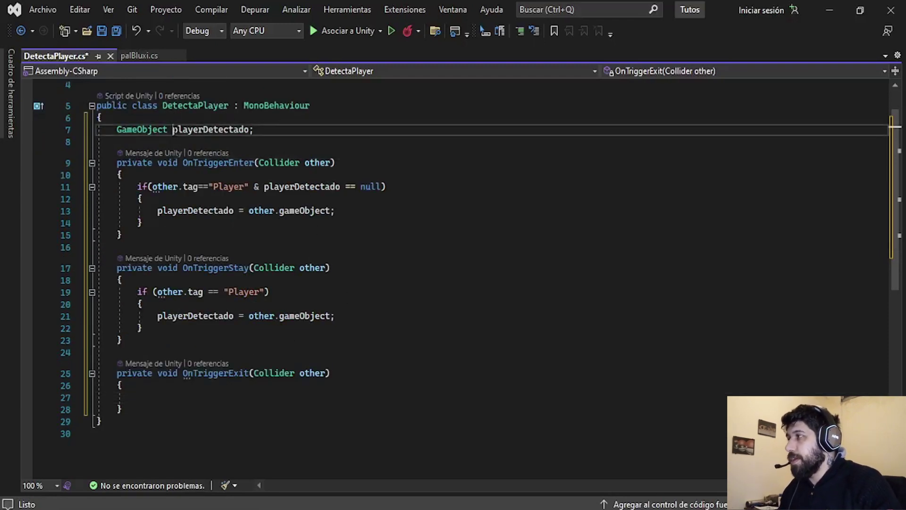
click(181, 398)
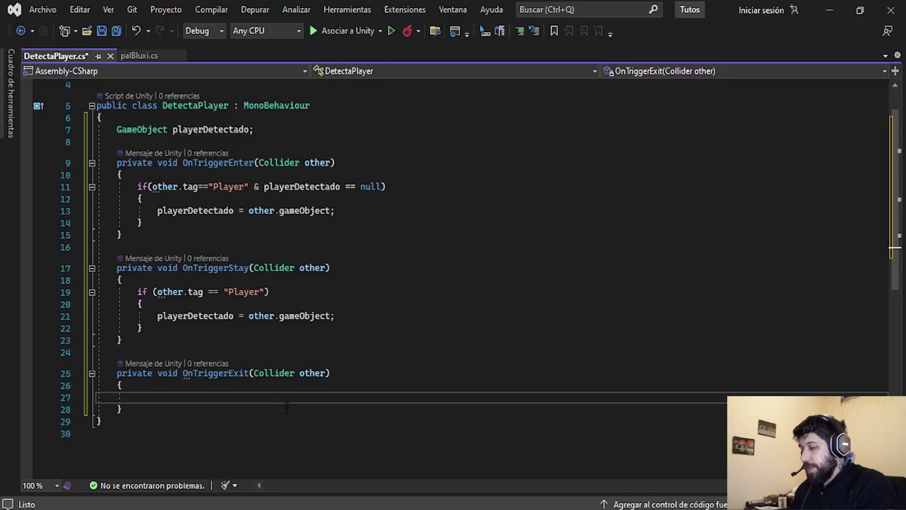
text(play)
key(BackSpace)
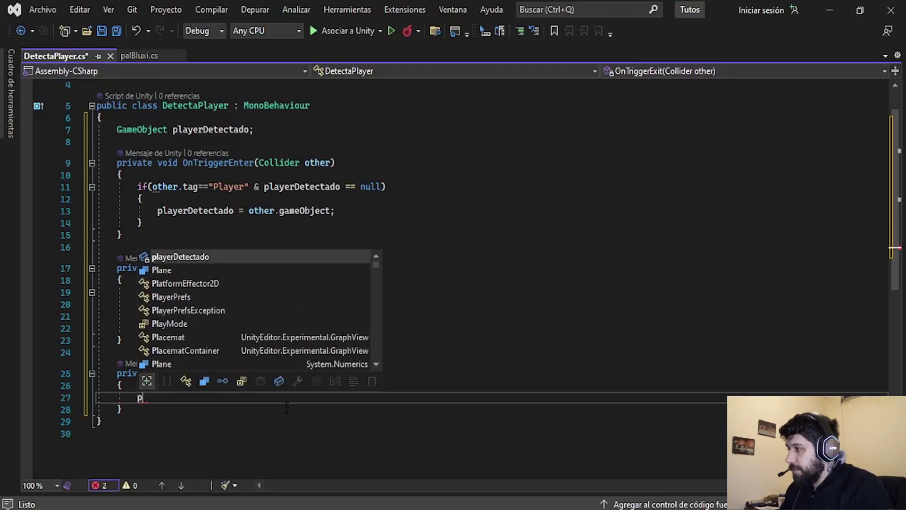
key(BackSpace)
key(BackSpace)
key(BackSpace)
text(if(p)
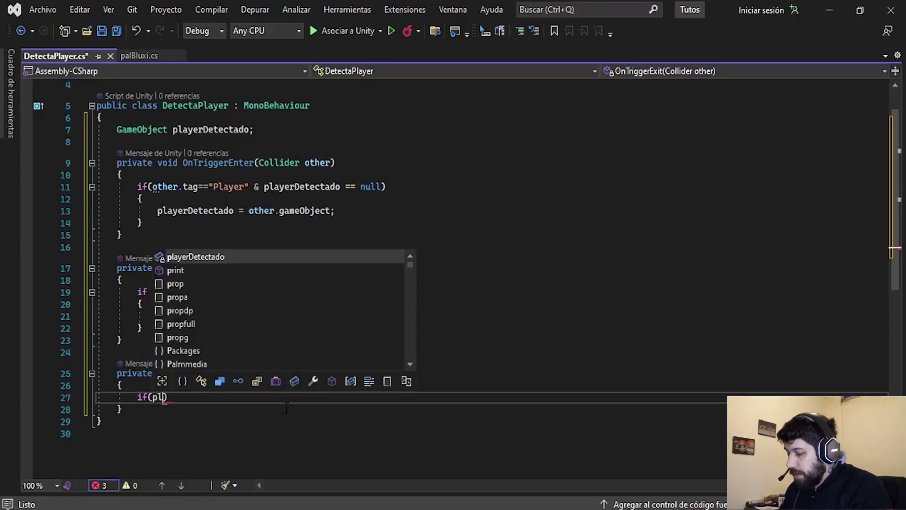
text(layerDe)
key(Tab)
text())
key(Return)
text({)
key(Return)
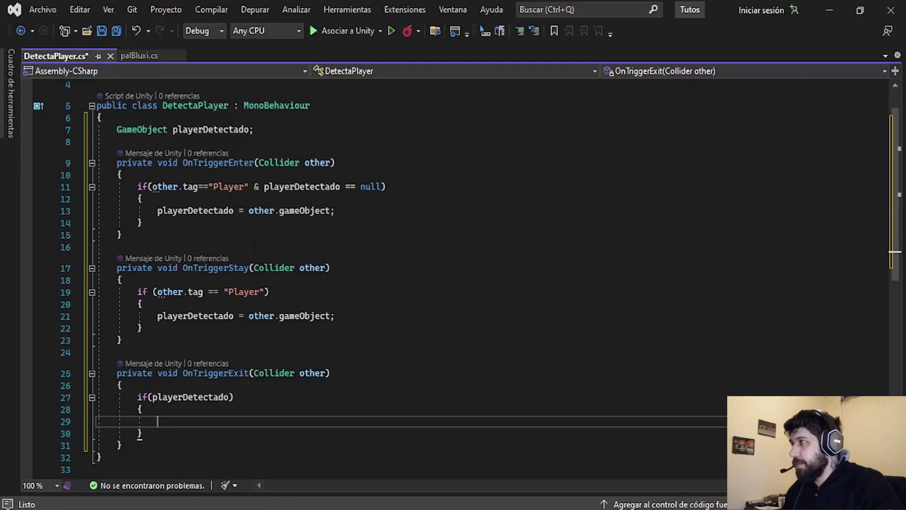
Step: Inside the OnTriggerExit if block, set playerDetectado = null;
drag(117, 129, 254, 129)
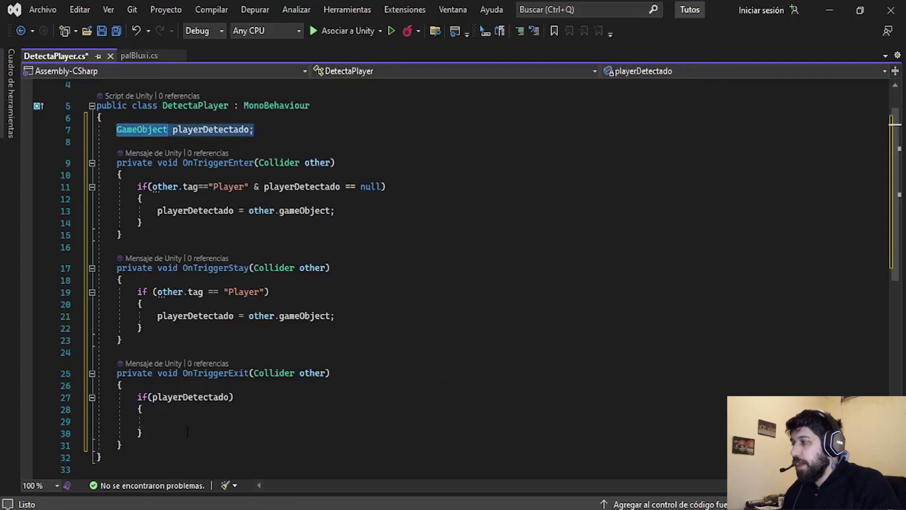
click(231, 421)
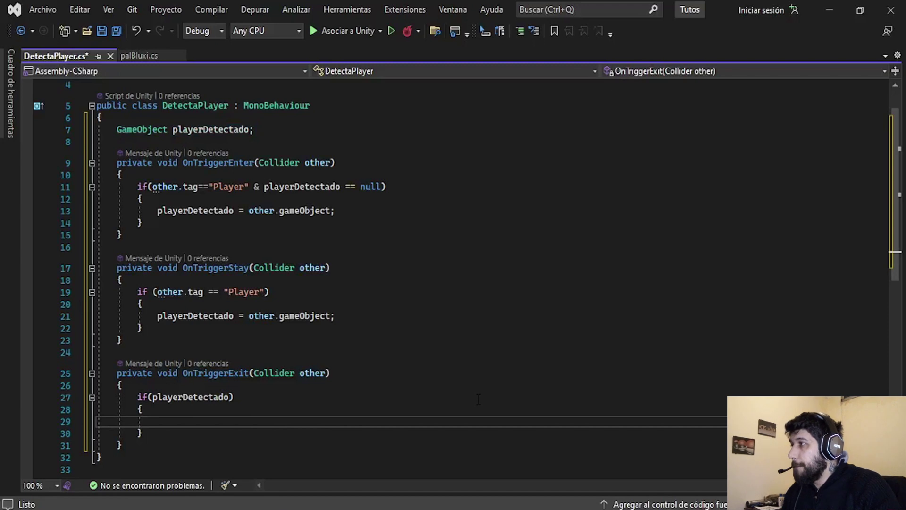
text(play)
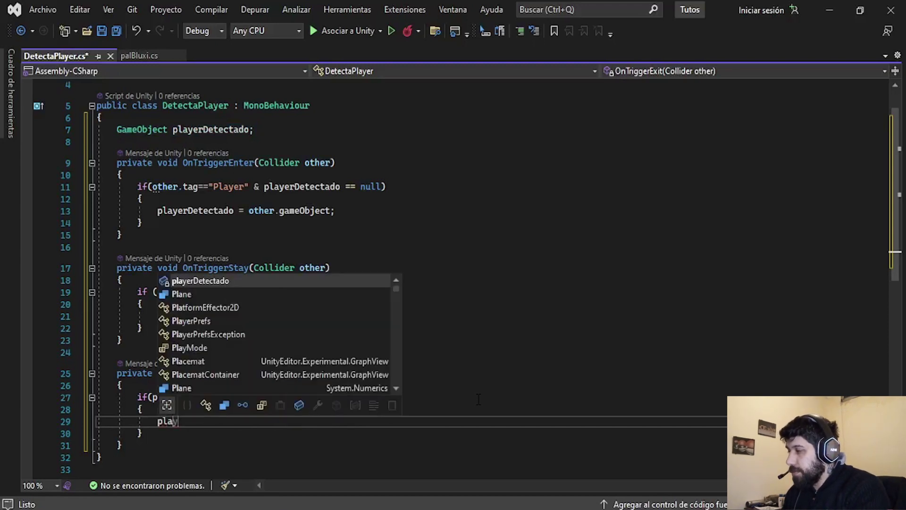
text(erDe)
key(Tab)
text(=)
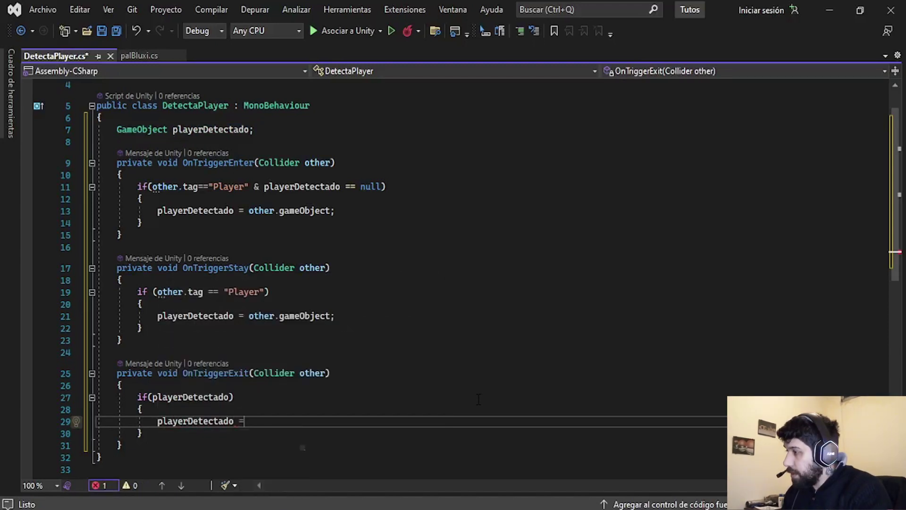
text( null;)
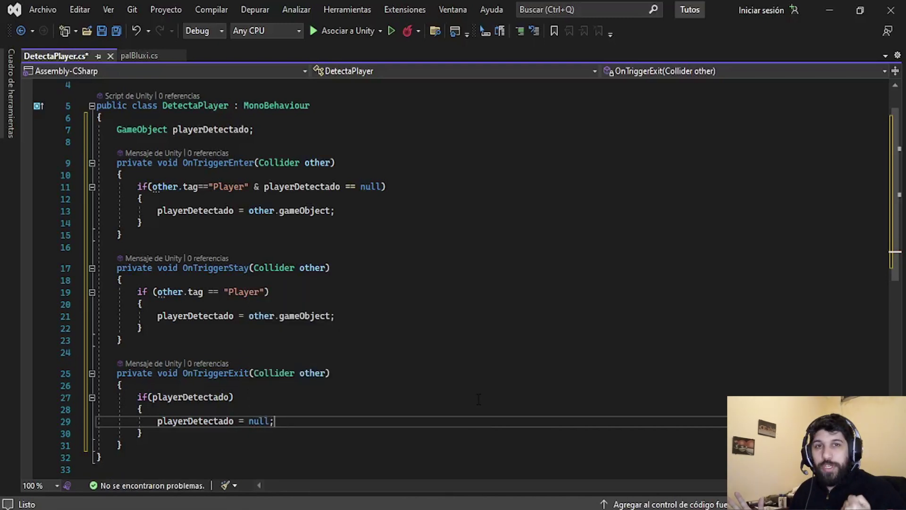
click(213, 328)
click(269, 292)
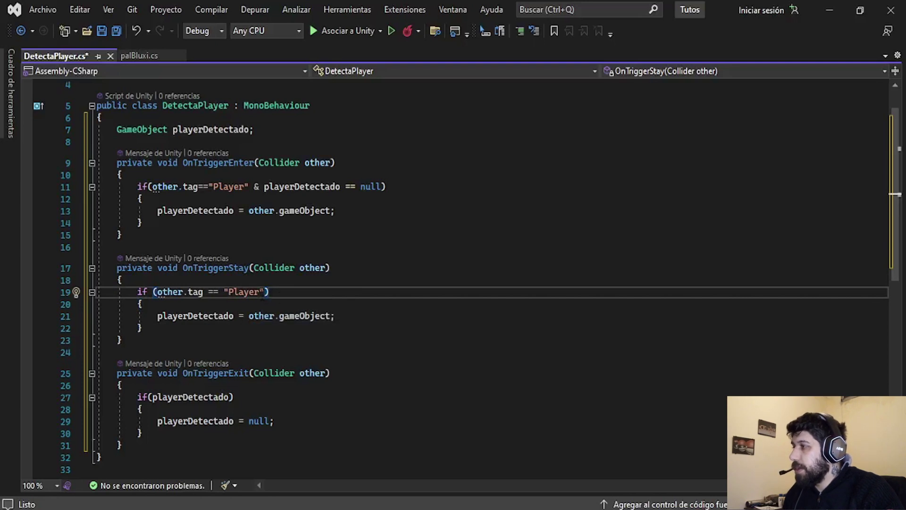
Step: Append '& playerDetectado == null' to OnTriggerStay's if condition, matching OnTriggerEnter
text(& playerDete)
key(Tab)
text(== null)
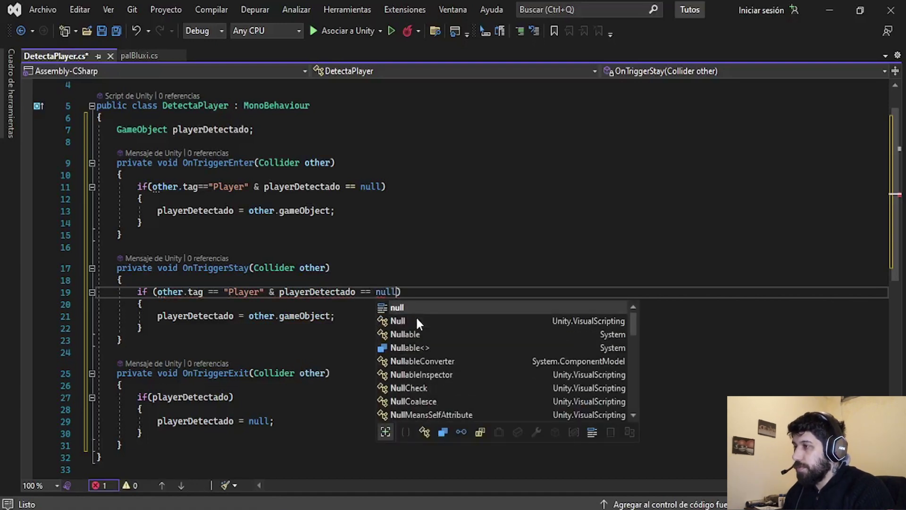
key(Escape)
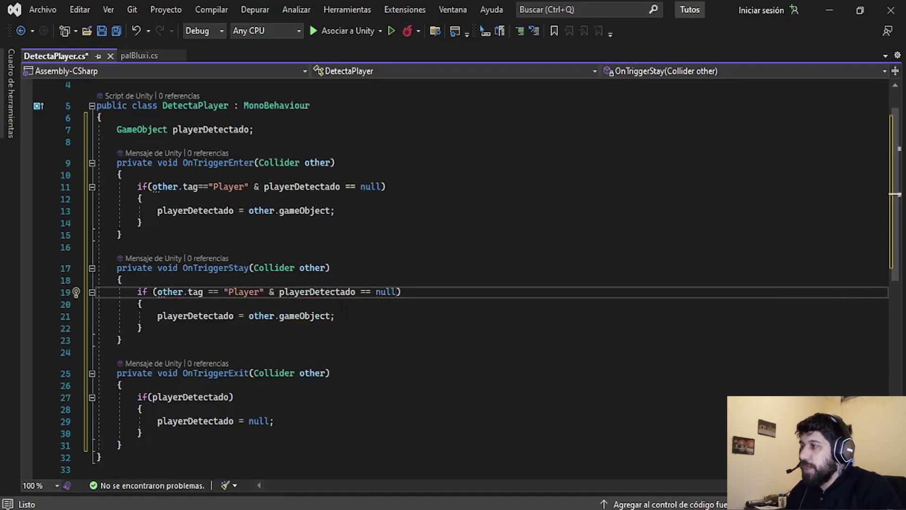
click(141, 198)
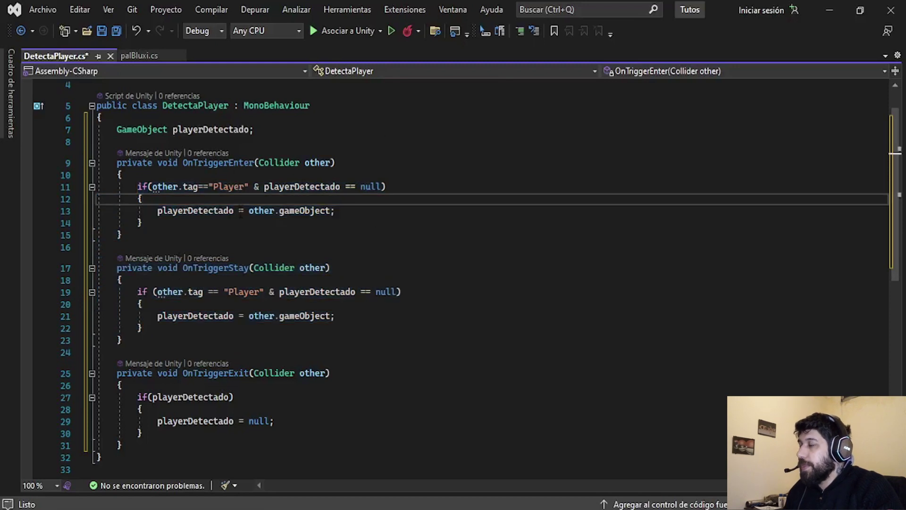
drag(192, 236, 102, 164)
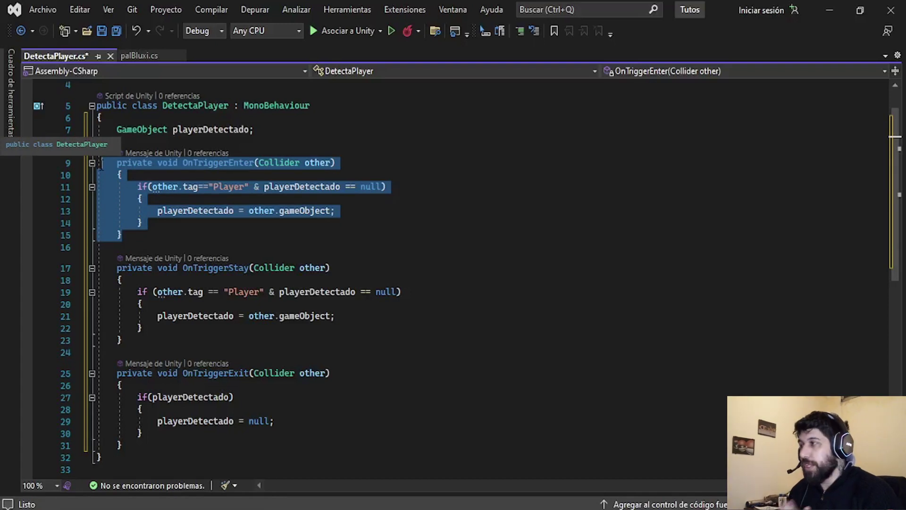
click(217, 235)
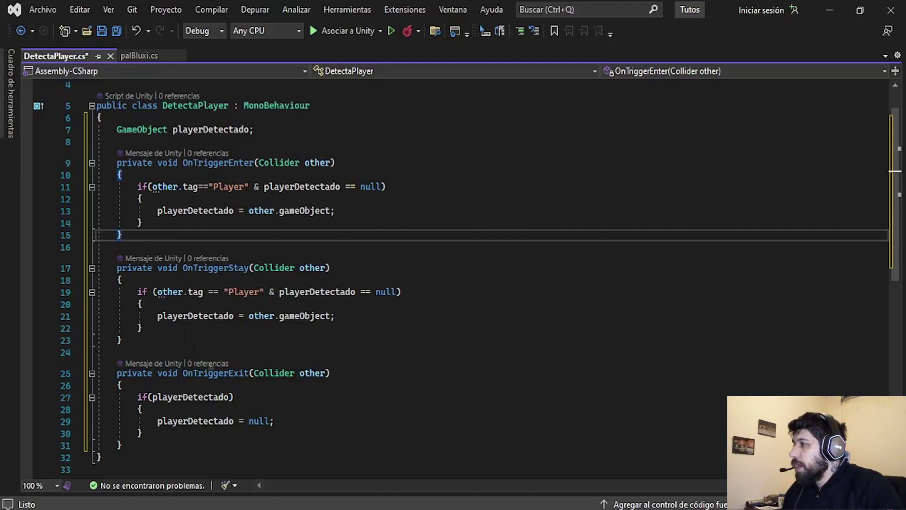
scroll(284, 270, down, 1)
Step: Review the field and the Enter, Stay and Exit trigger code, comparing their Player and null checks
scroll(291, 267, up, 1)
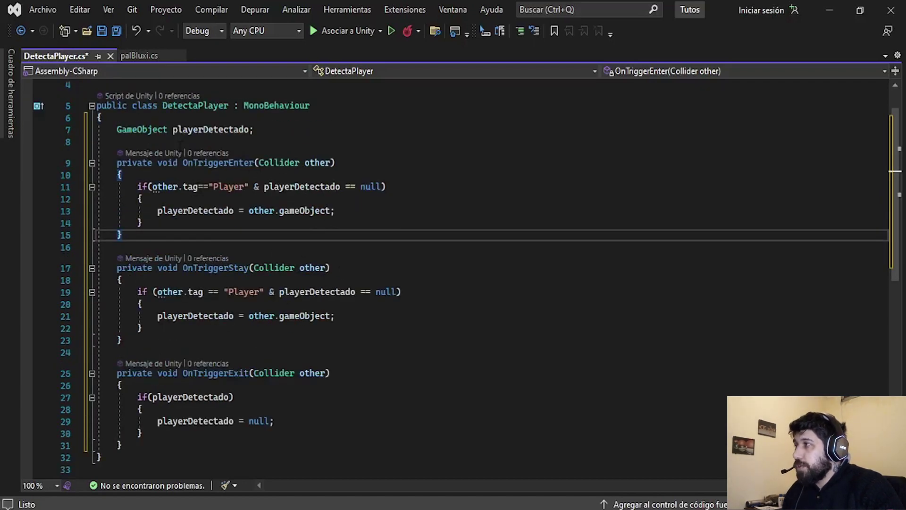
drag(116, 129, 382, 216)
drag(122, 397, 320, 440)
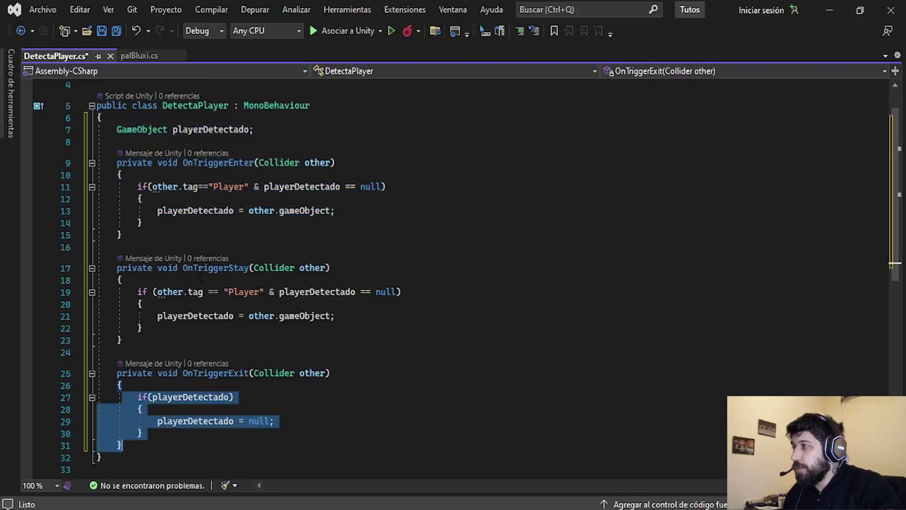
drag(182, 268, 380, 320)
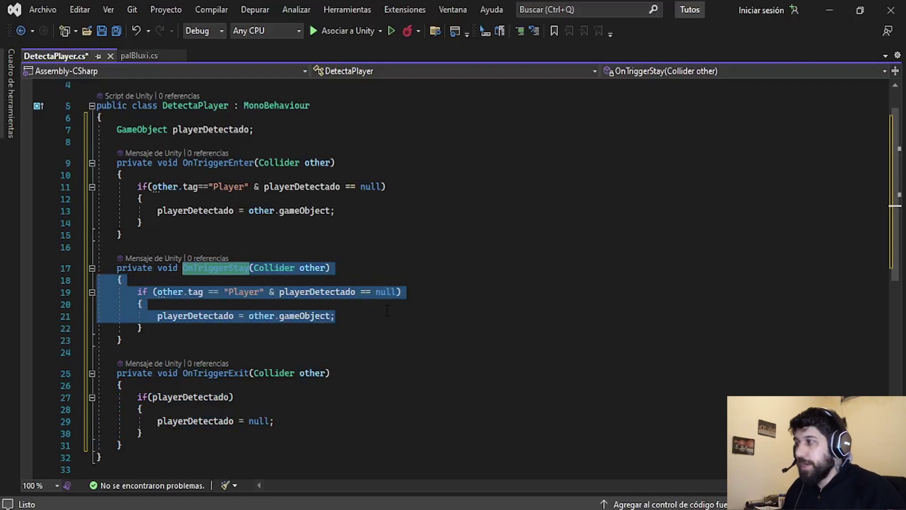
drag(184, 162, 375, 164)
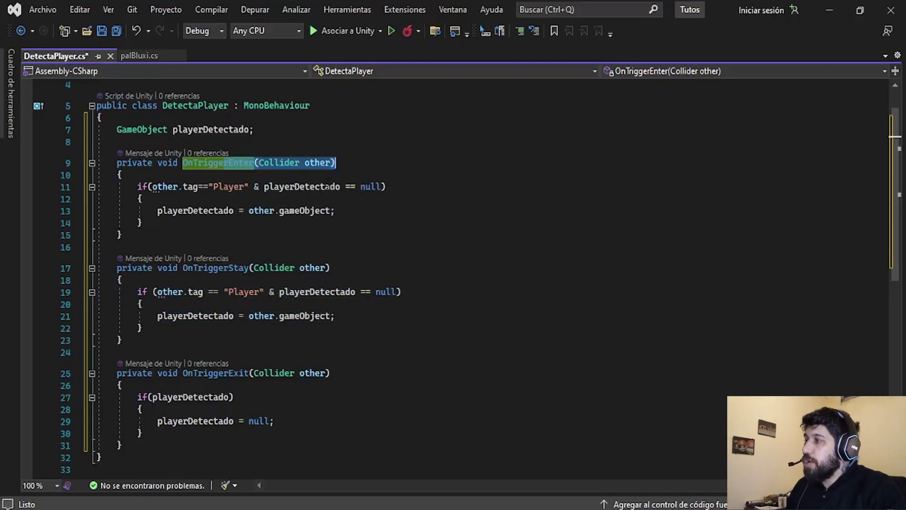
drag(190, 278, 346, 306)
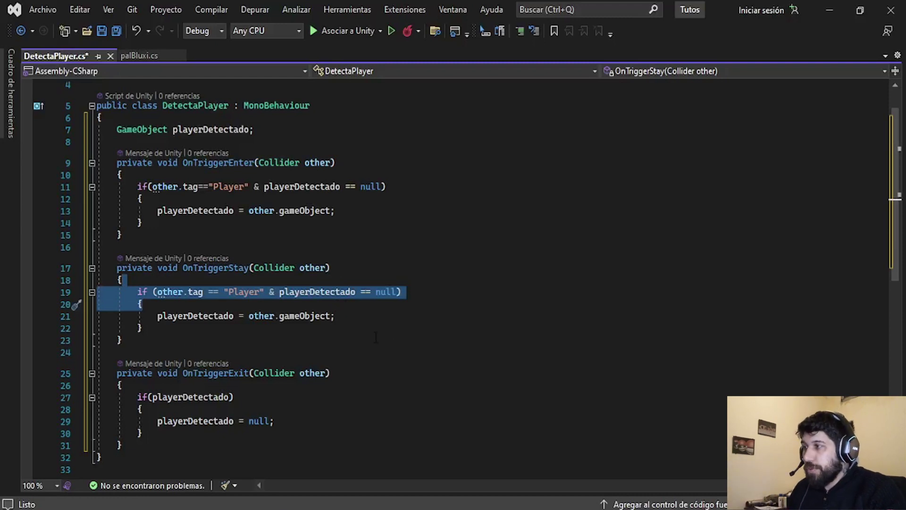
click(351, 316)
drag(279, 291, 402, 292)
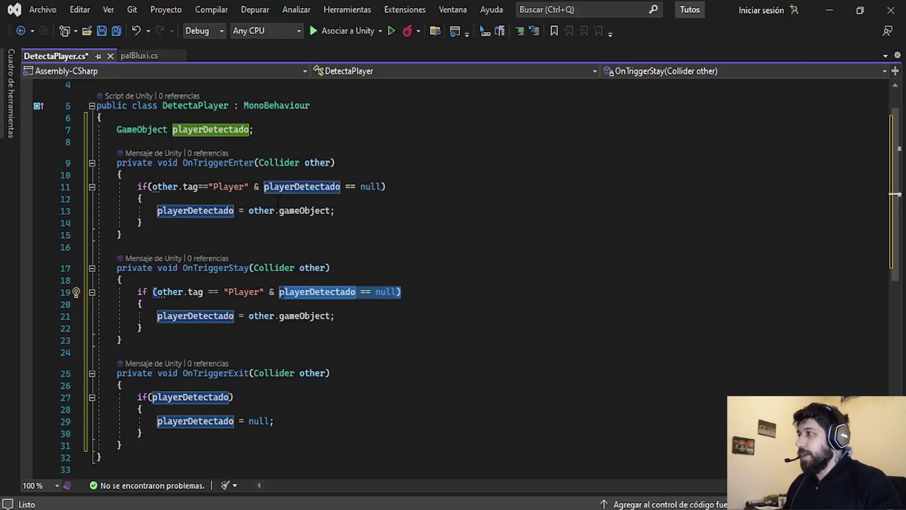
click(485, 295)
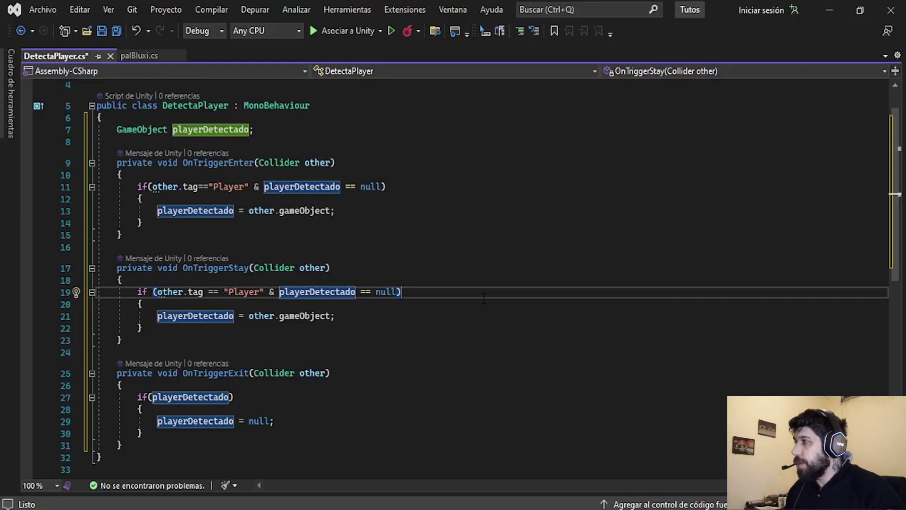
scroll(484, 297, up, 1)
click(311, 175)
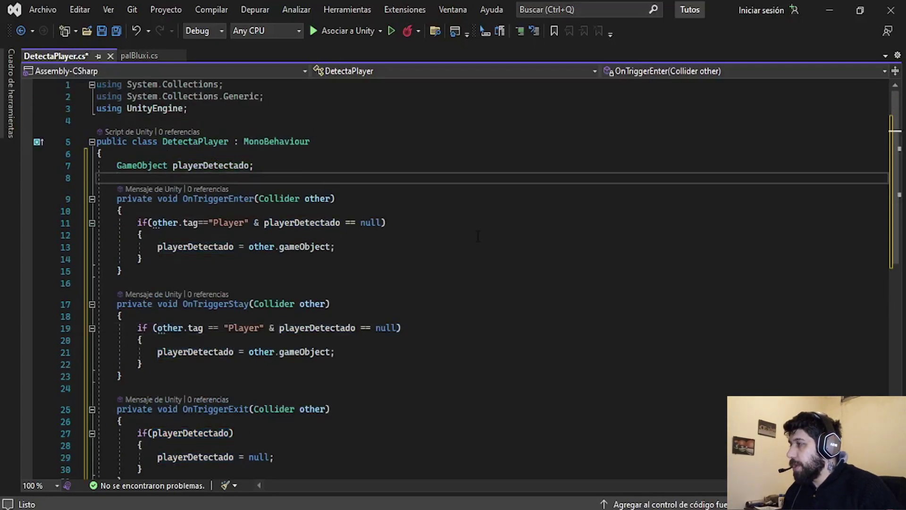
Step: Add a void Update() method below the playerDetectado field declaration
key(Return)
text(void update()
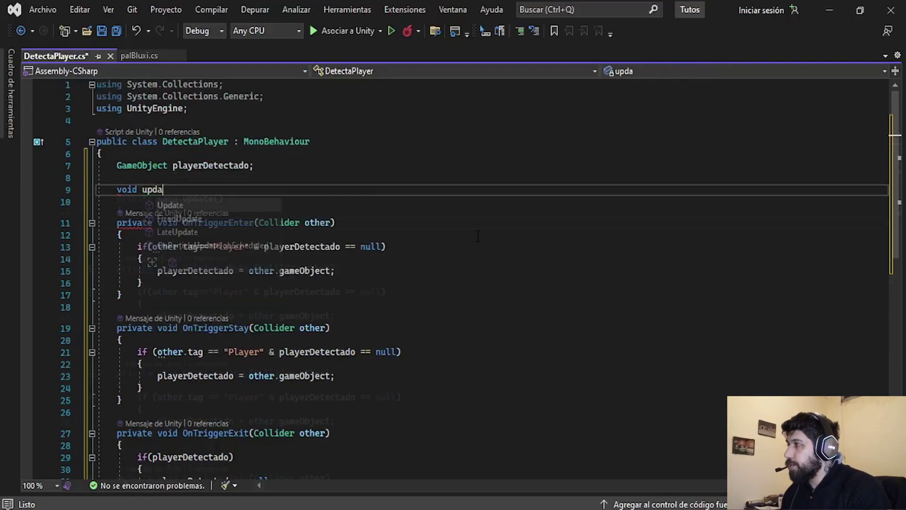
key(Tab)
text(debu)
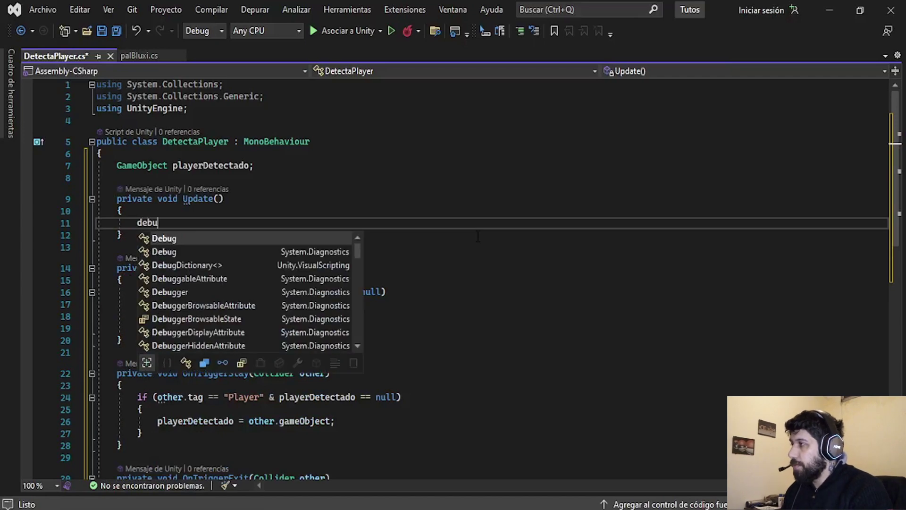
key(Tab)
text(.l)
key(Tab)
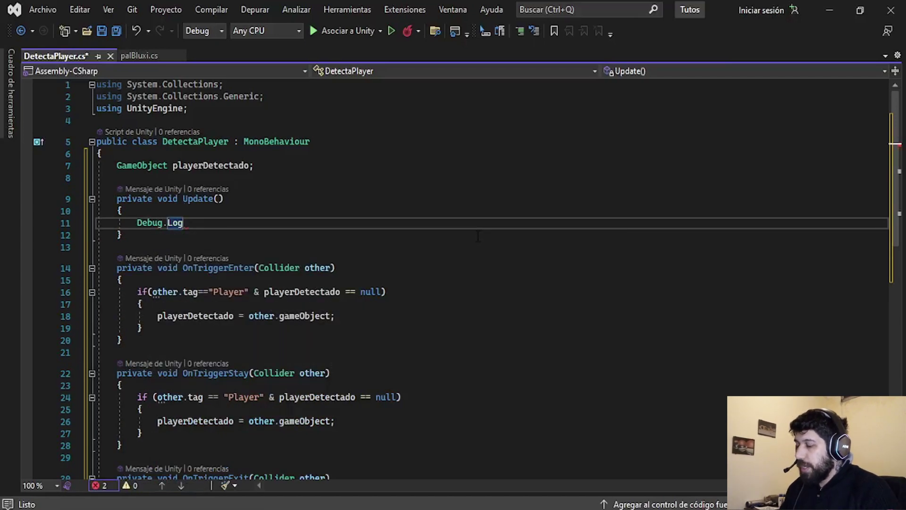
text(()
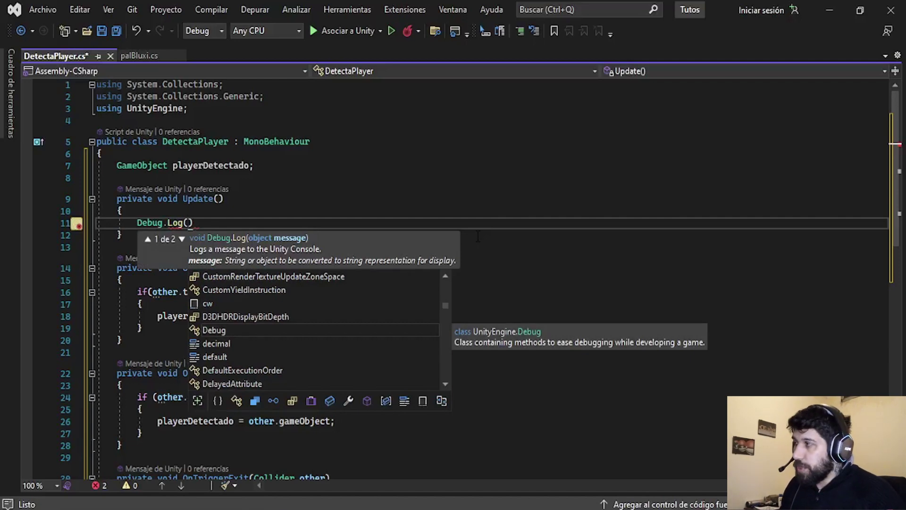
key(shift+Home)
key(BackSpace)
Step: Inside Update, add an if (playerDetectado != null) block with opening braces
text(i)
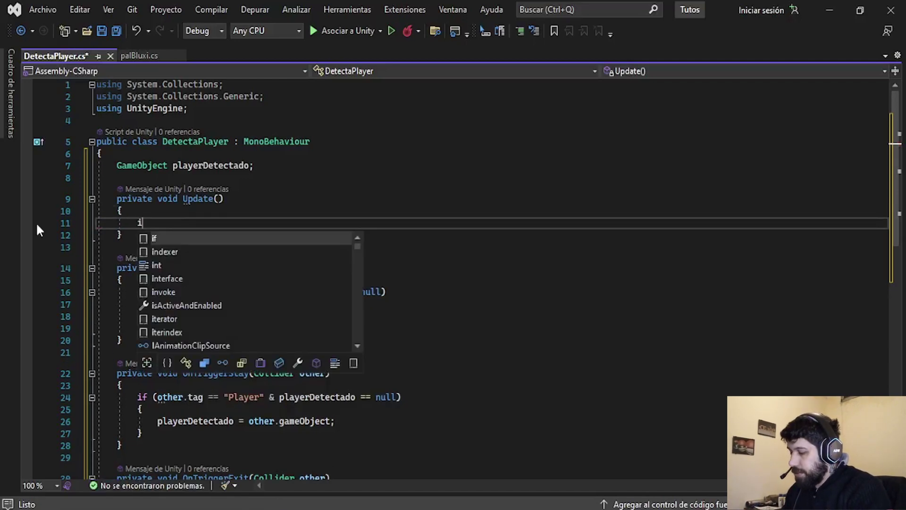
text(f(playe)
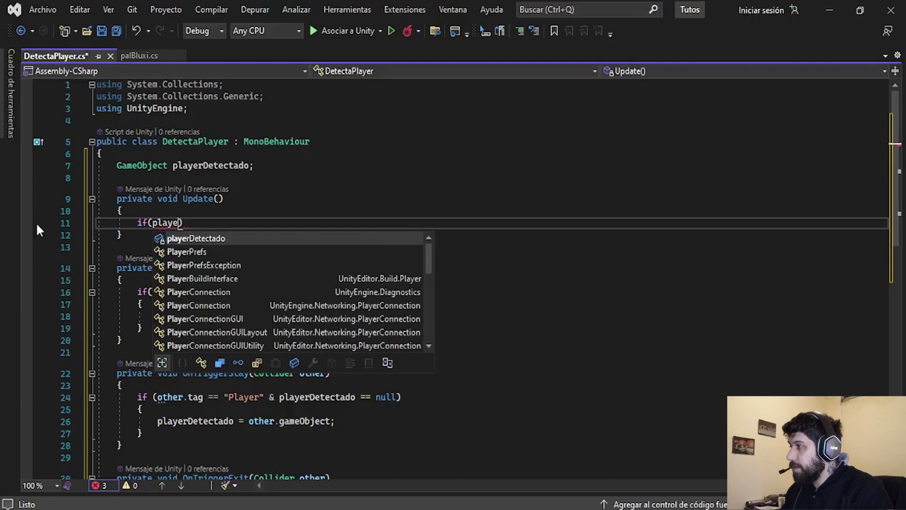
key(Tab)
text(!=)
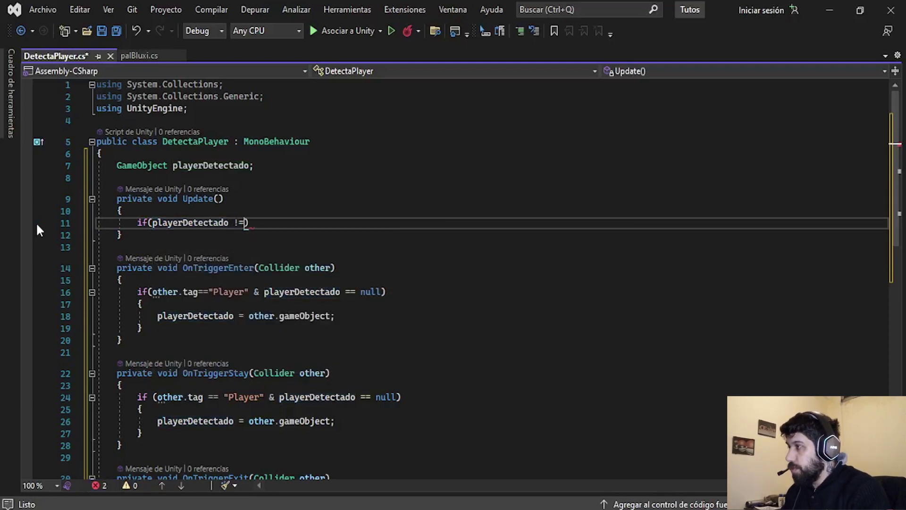
text( nu)
key(Tab)
key(Right)
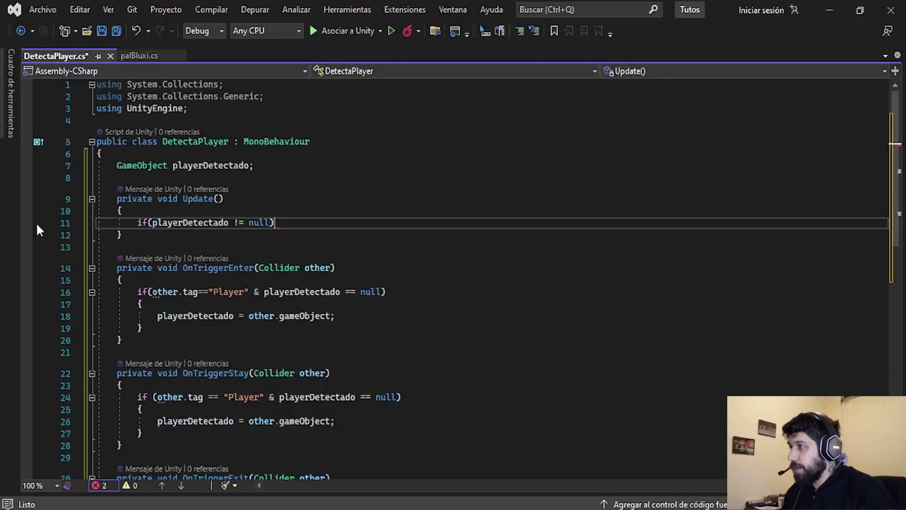
key(Return)
text({)
key(Return)
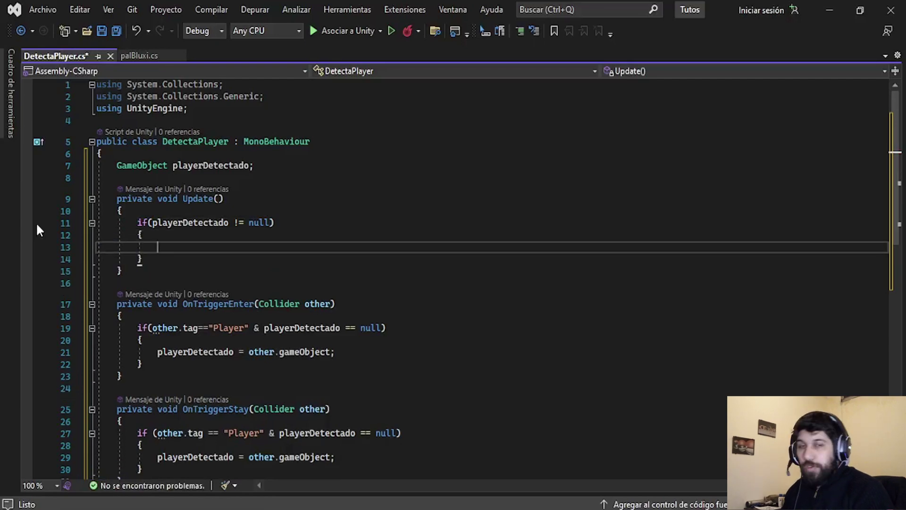
Step: In the if block, write Debug.Log("Player detectado " + playerDetectado.name);
text(debu)
text(.)
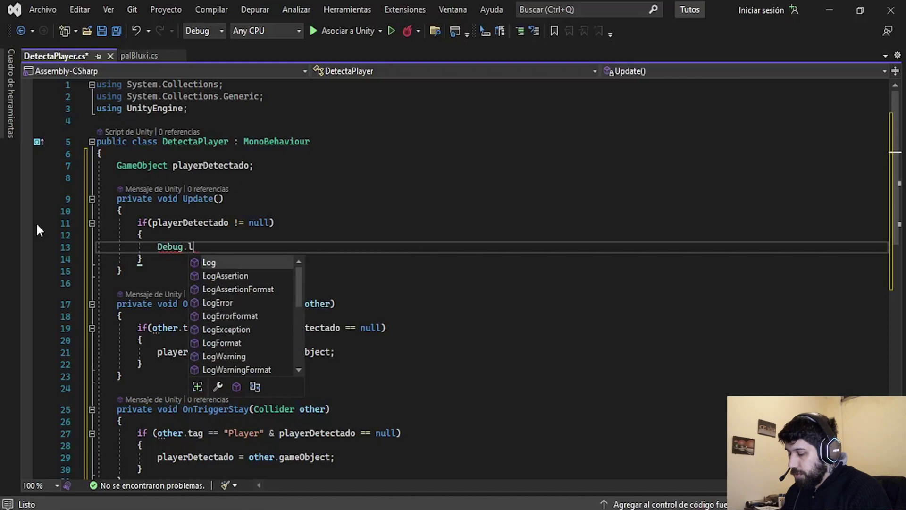
text(Log()
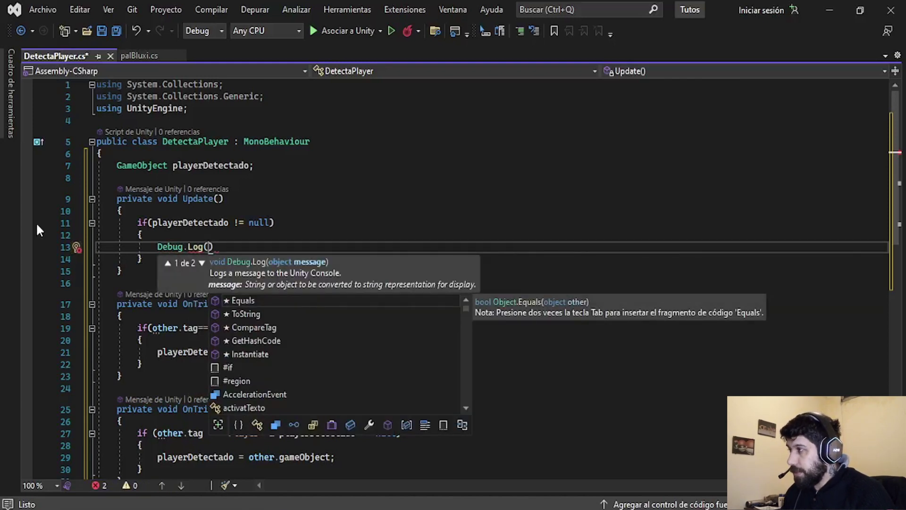
text("Player detectado " + )
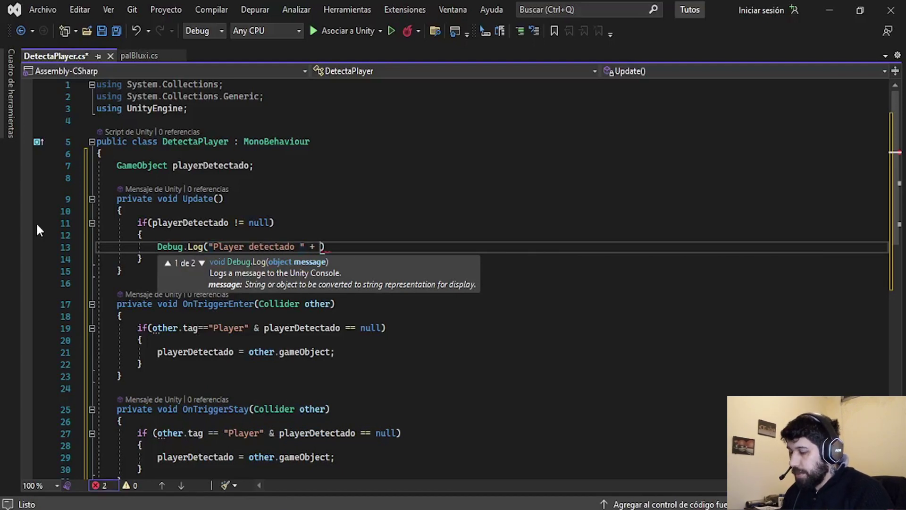
text(playerdete)
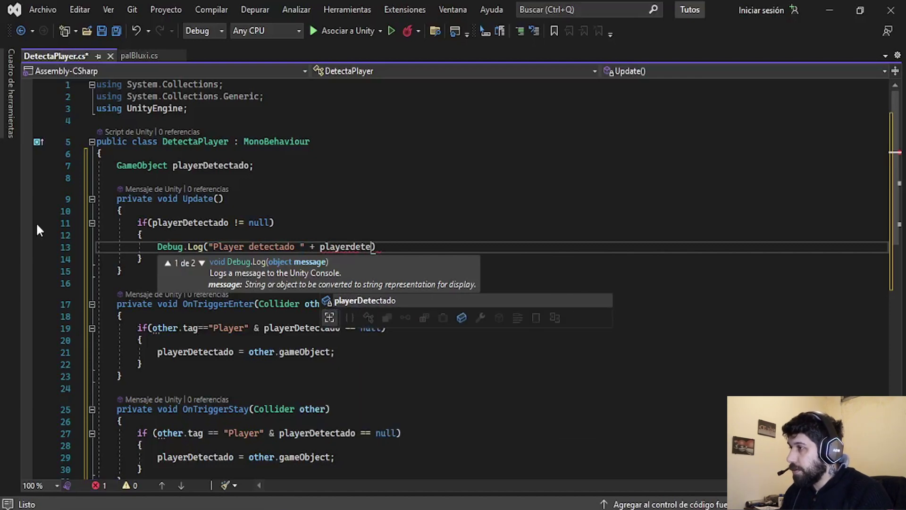
key(Tab)
text(.nam)
key(Tab)
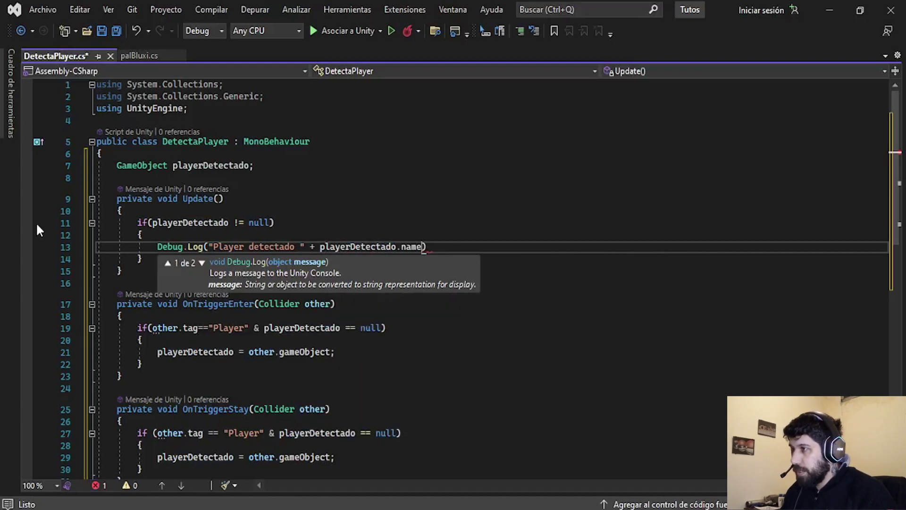
text();)
Step: Save DetectaPlayer.cs and select ZonaDetecta in the Hierarchy to inspect its collider
click(105, 31)
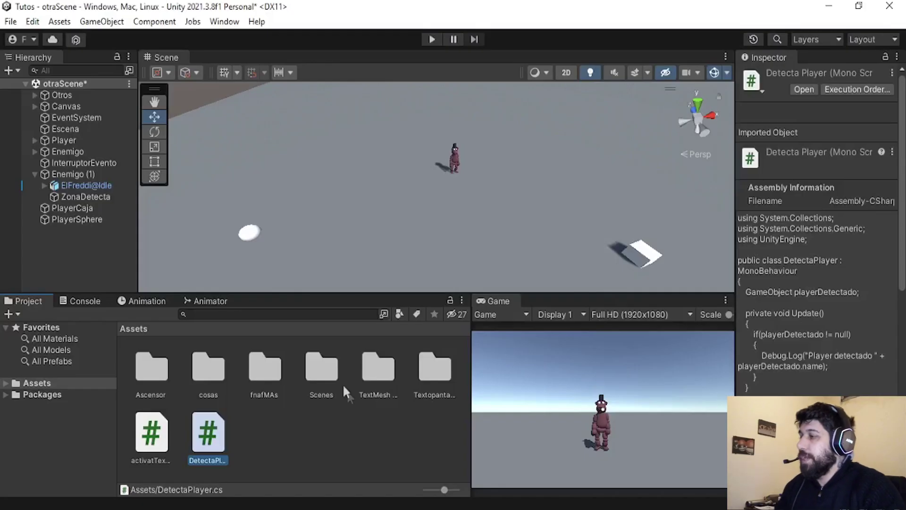
click(81, 195)
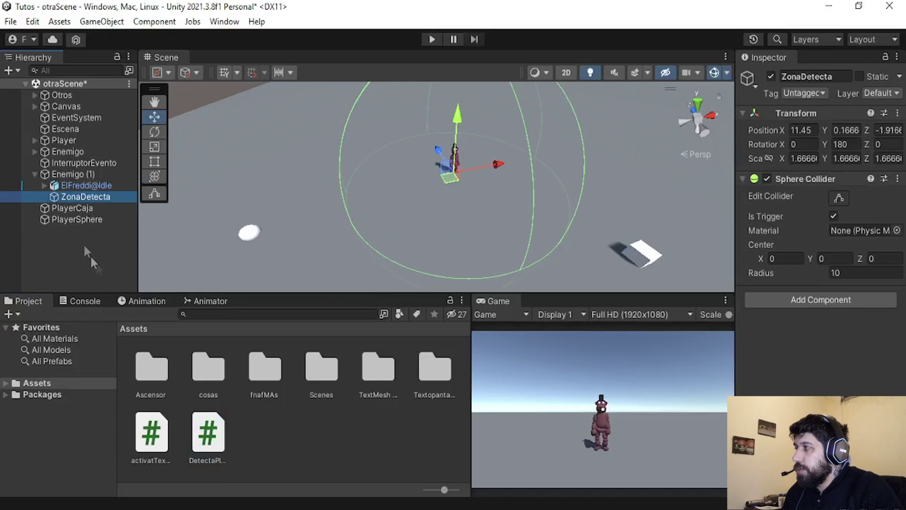
click(82, 174)
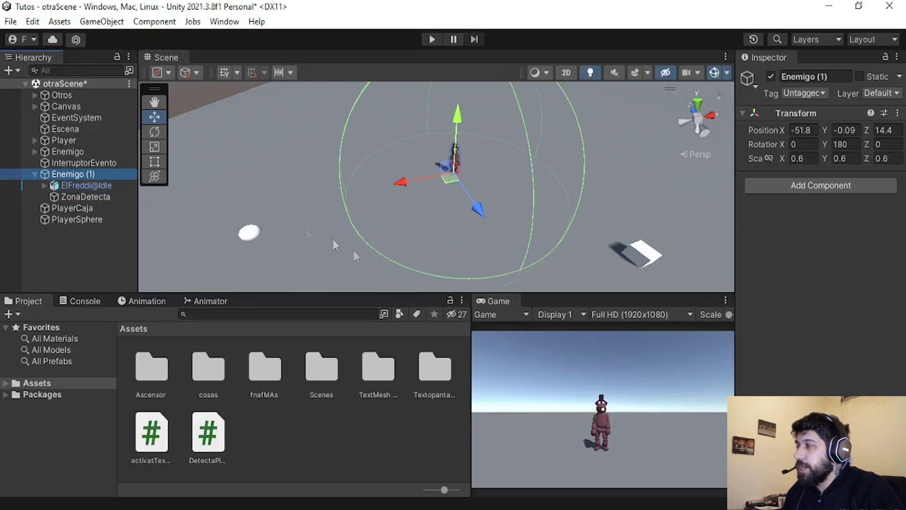
click(85, 196)
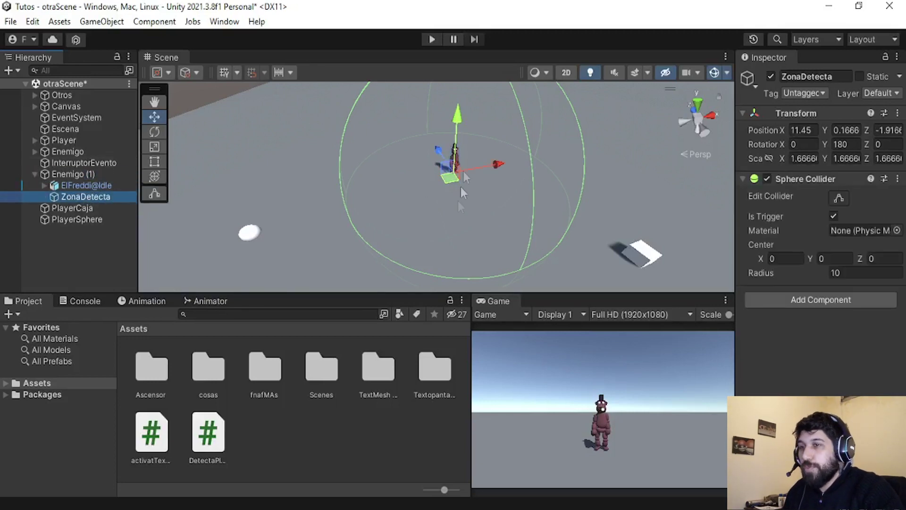
Step: Review the OnTriggerEnter signature and the playerDetectado field in the code editor
key(alt+Tab)
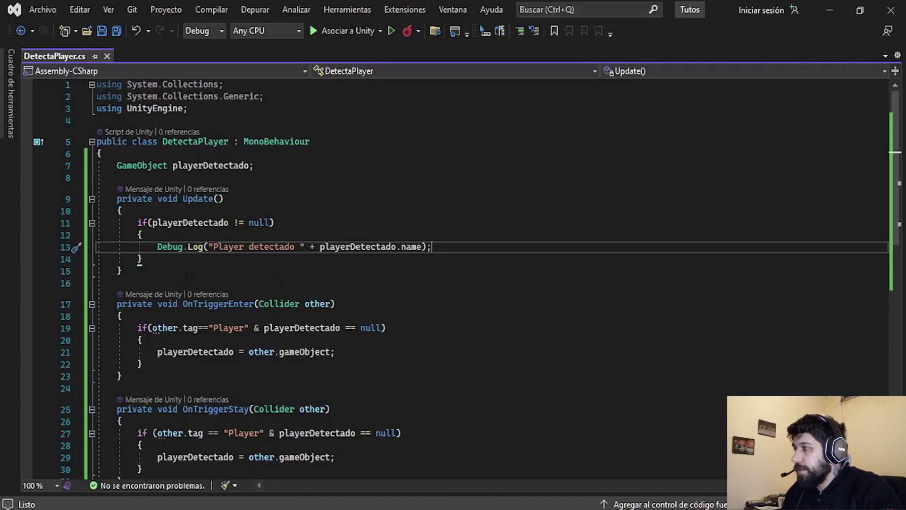
drag(178, 304, 309, 304)
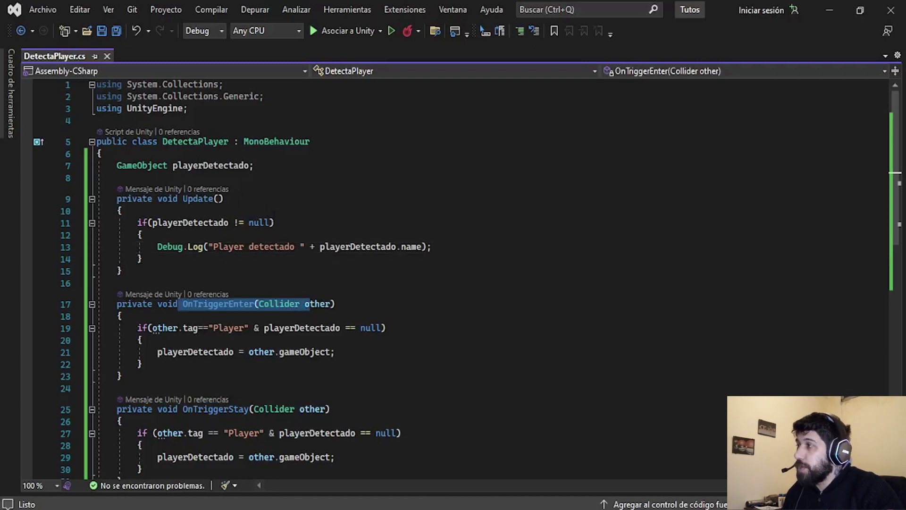
drag(173, 165, 297, 169)
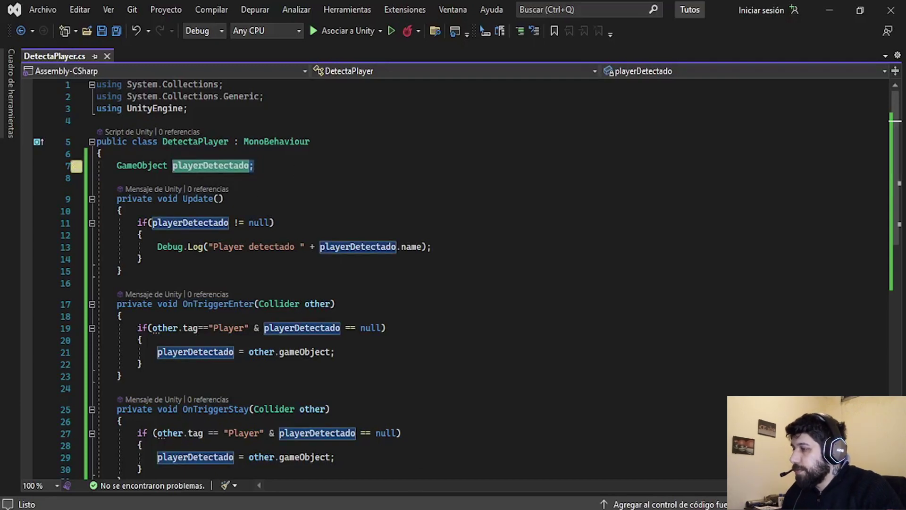
key(alt+Tab)
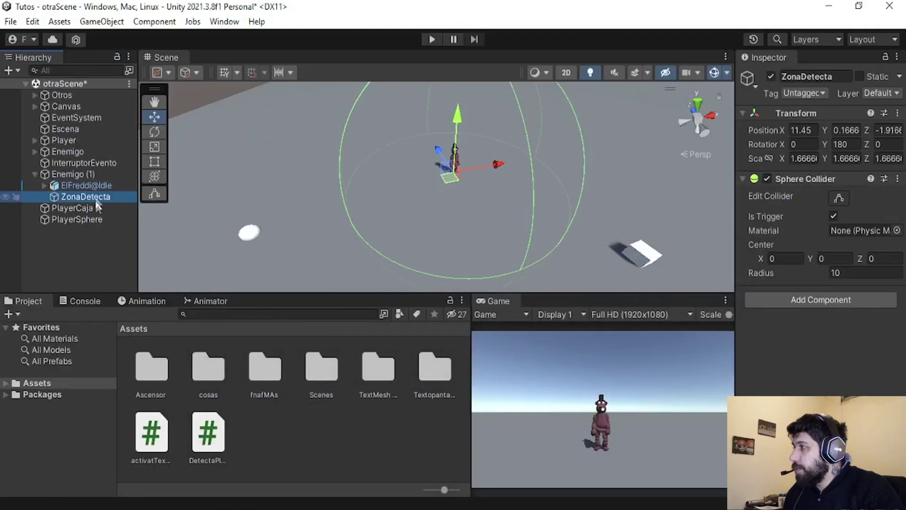
Step: Attach DetectaPlayer.cs to ZonaDetecta and bring up the empty Console
drag(201, 446, 815, 386)
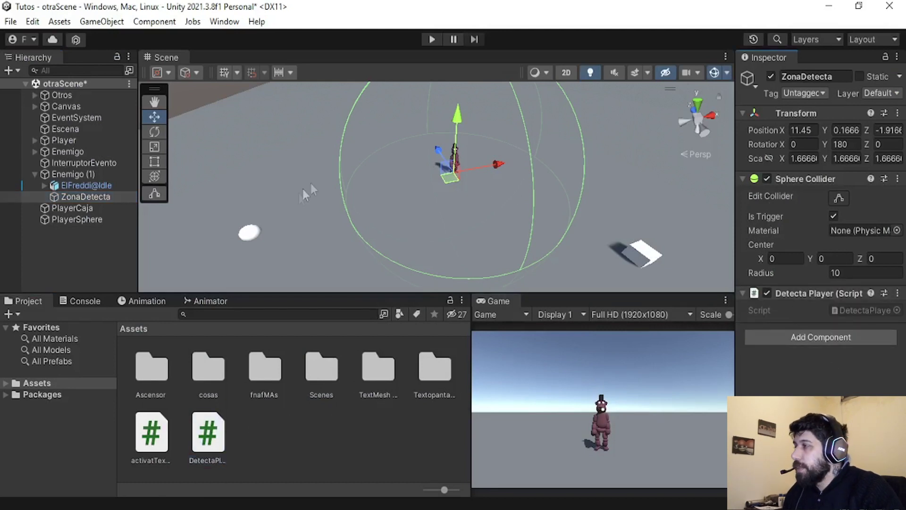
click(173, 259)
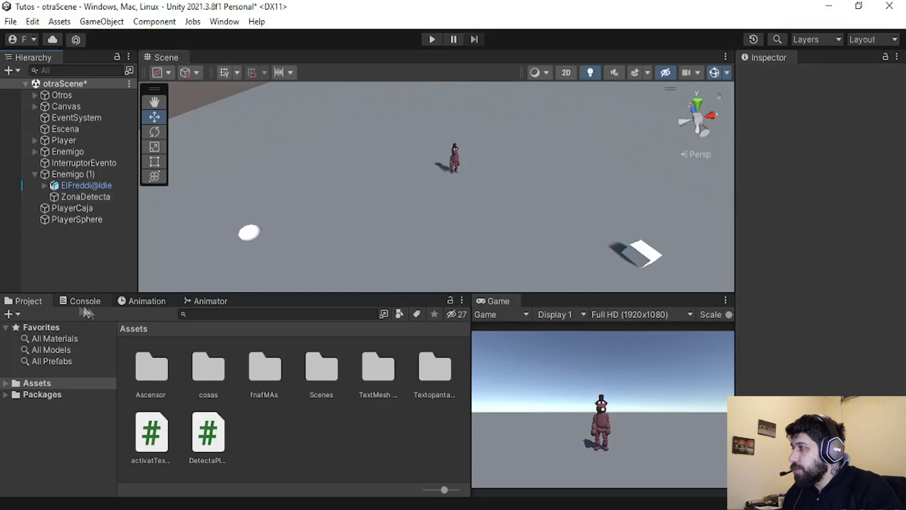
click(83, 302)
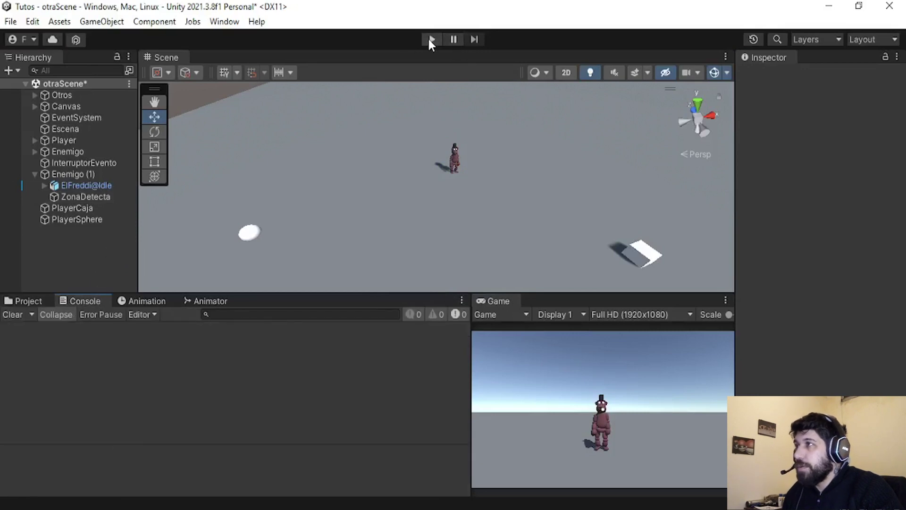
Step: Enter Play mode, select PlayerSphere, and enlarge the Console panel and Hierarchy width
click(432, 39)
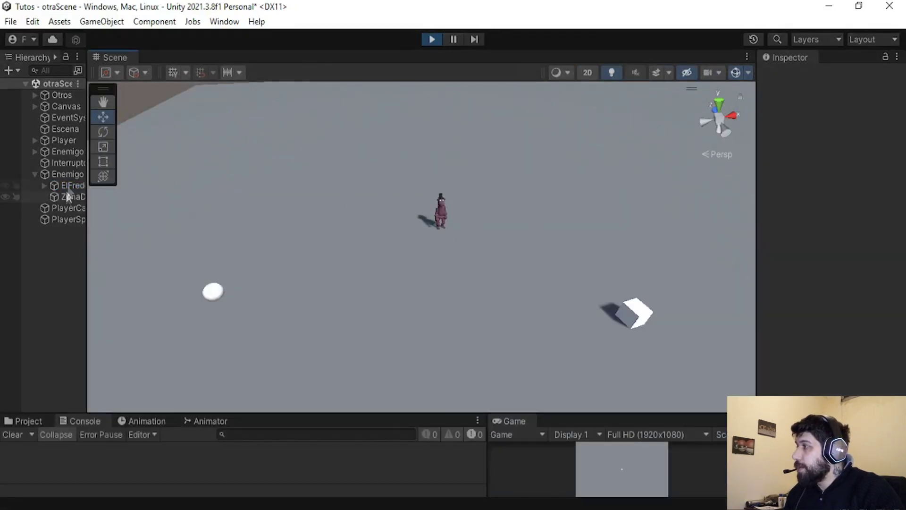
click(70, 196)
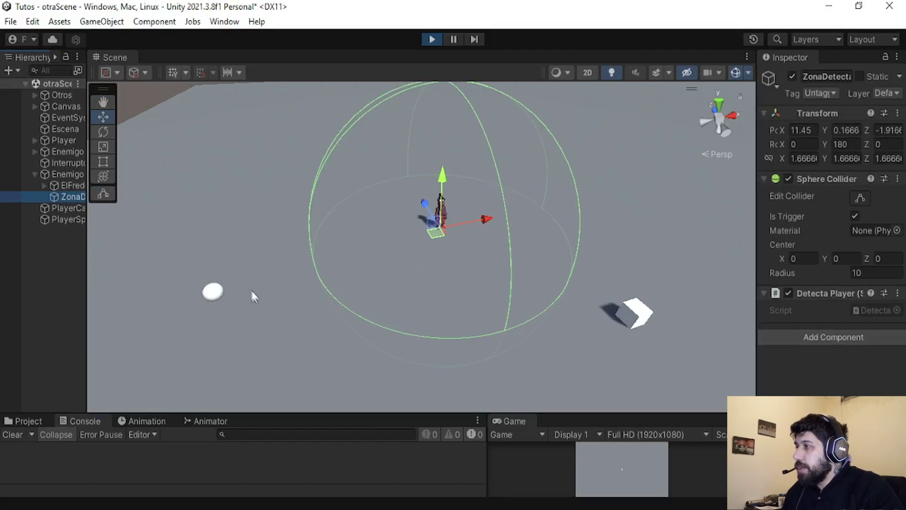
click(213, 292)
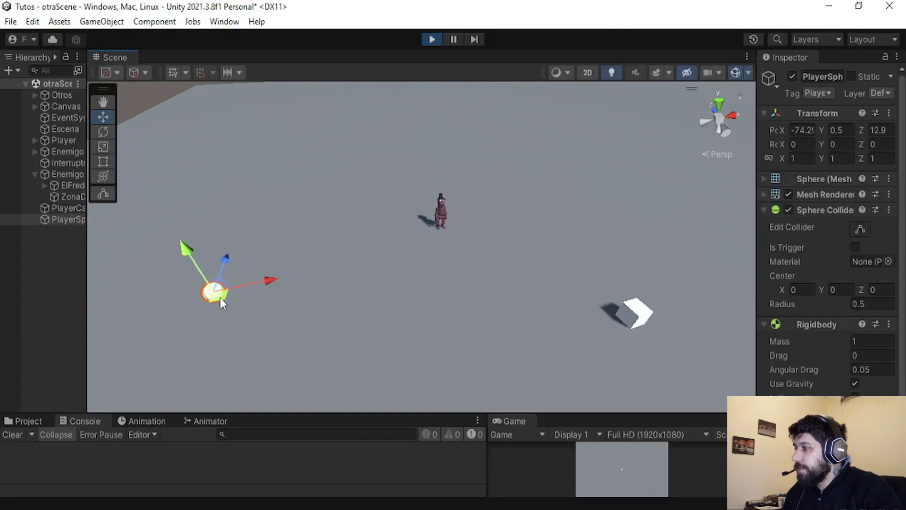
drag(343, 414, 348, 350)
drag(85, 297, 114, 297)
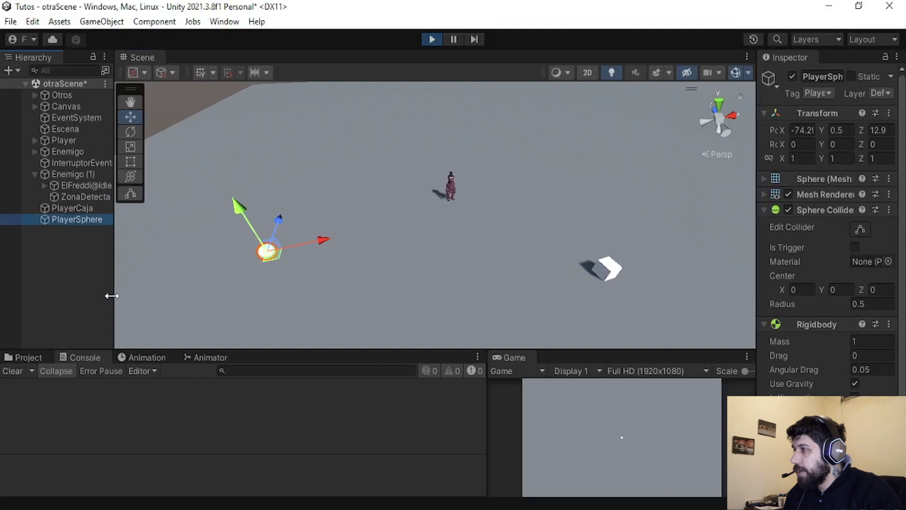
Step: Drag PlayerSphere into ZonaDetecta's trigger and back out, logging 'Player detectado PlayerSphere'
mouse_move(278, 261)
mouse_down()
mouse_move(398, 245)
mouse_move(420, 222)
mouse_up()
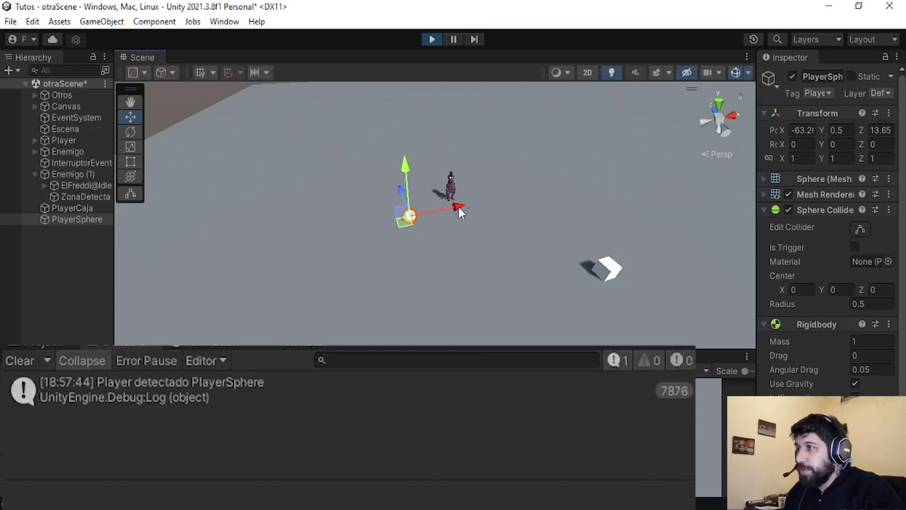
drag(459, 208, 302, 239)
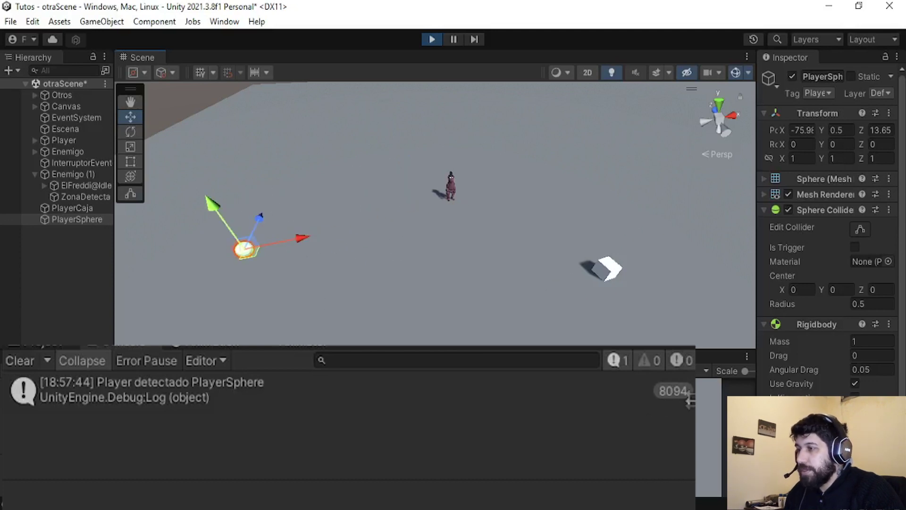
click(261, 263)
click(244, 249)
mouse_move(260, 255)
mouse_down()
mouse_move(407, 219)
mouse_move(259, 253)
mouse_up()
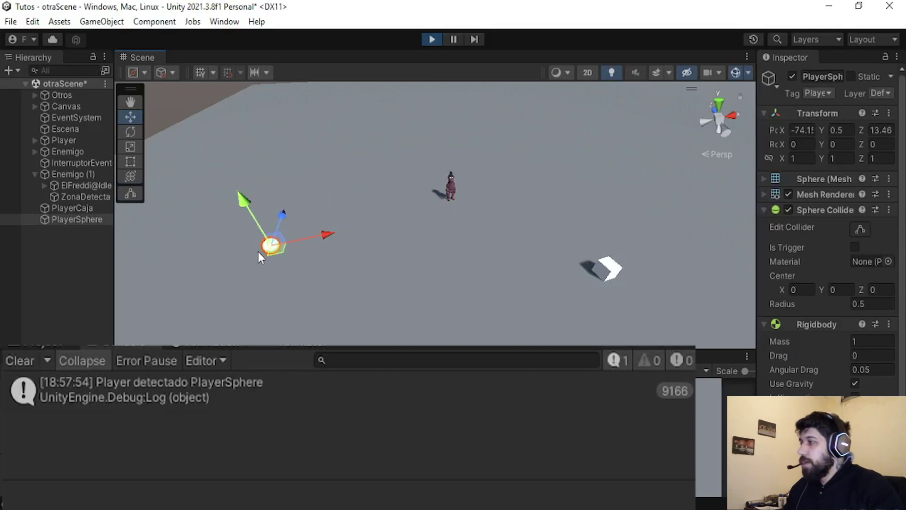
click(609, 273)
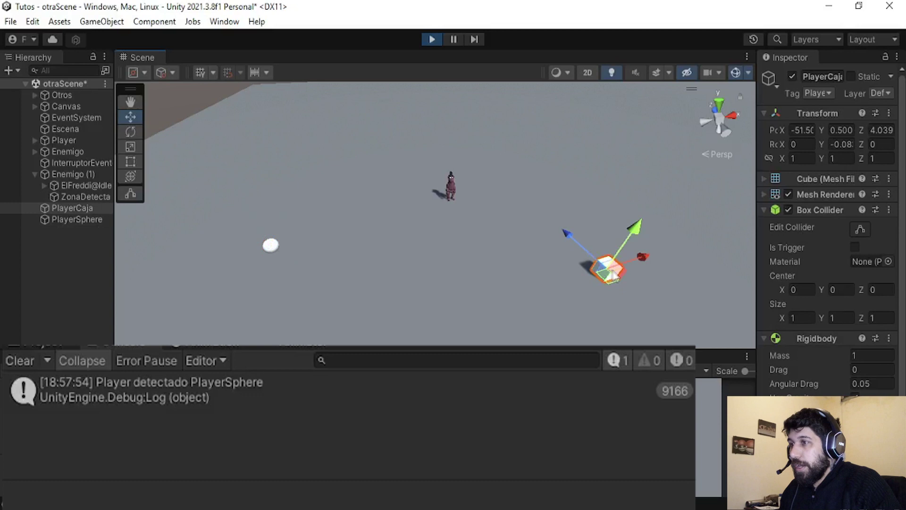
Step: Move PlayerCaja into the detection zone and back out, then clear the Console
drag(609, 273, 471, 222)
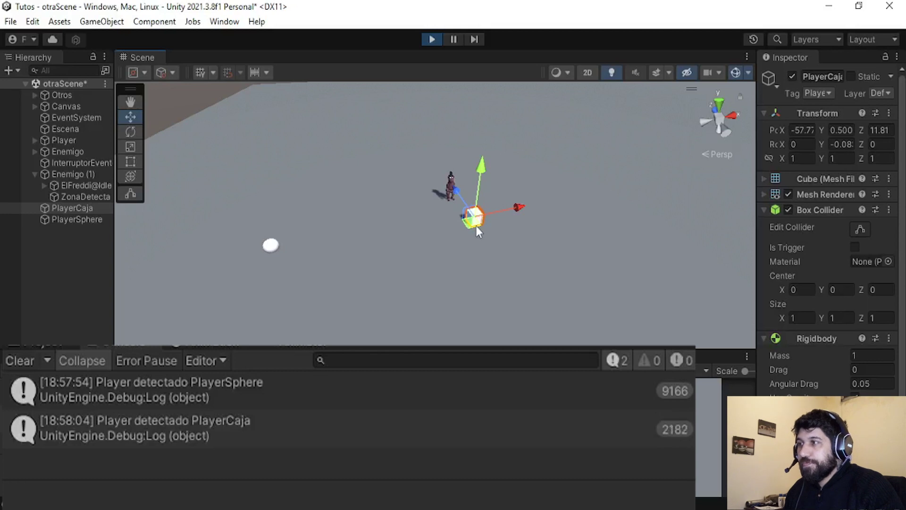
drag(473, 218, 632, 282)
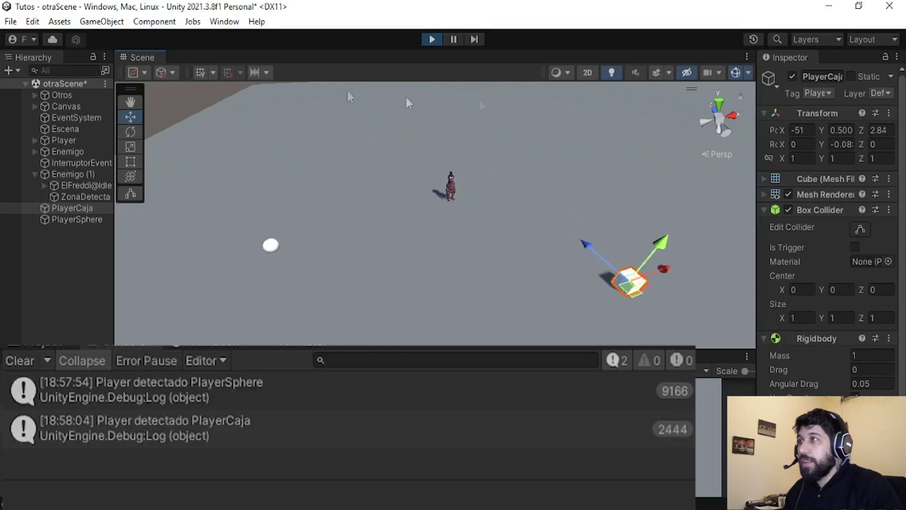
click(272, 246)
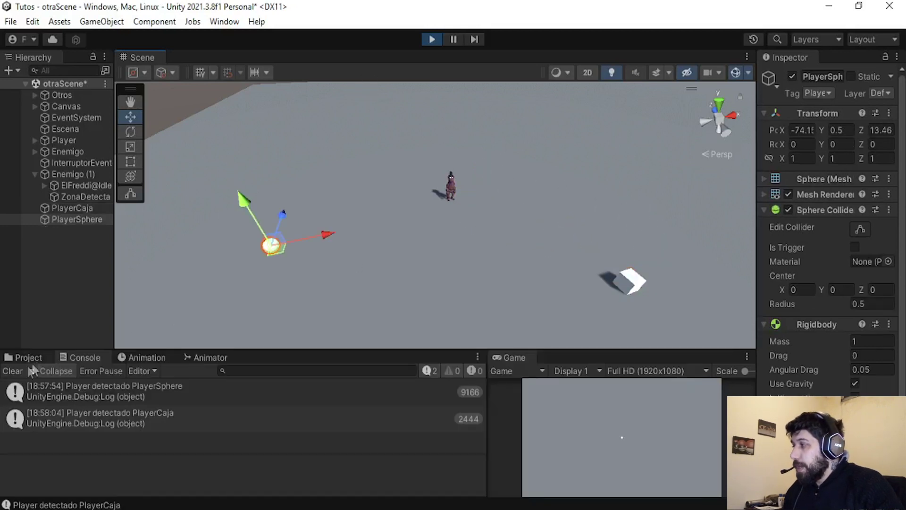
click(10, 371)
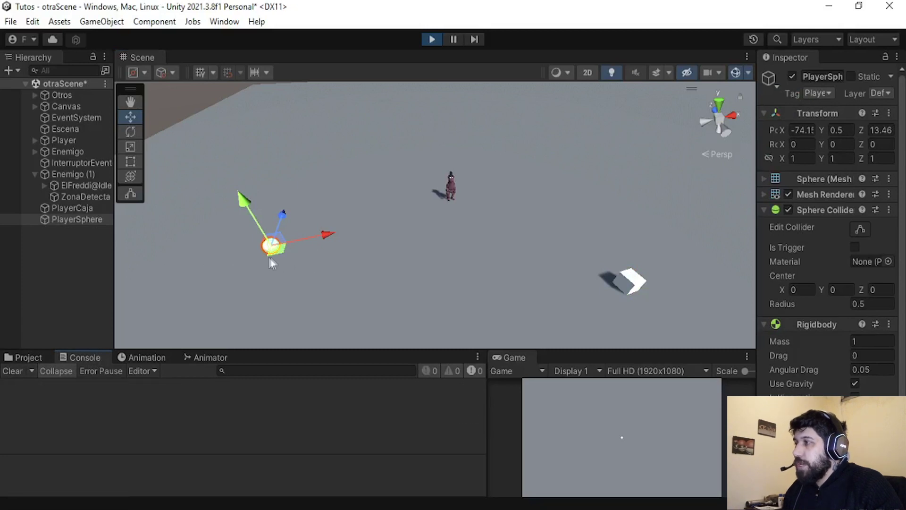
Step: Move PlayerSphere and PlayerCaja into the zone together, then move the sphere out left
mouse_move(273, 246)
mouse_down()
mouse_move(447, 218)
mouse_move(422, 226)
mouse_up()
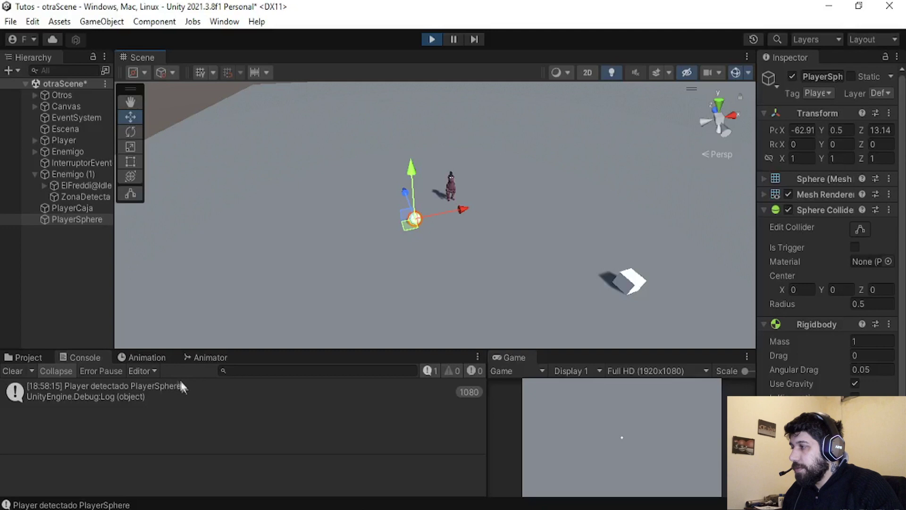
click(613, 292)
mouse_move(619, 290)
mouse_down()
mouse_move(489, 230)
mouse_move(493, 223)
mouse_up()
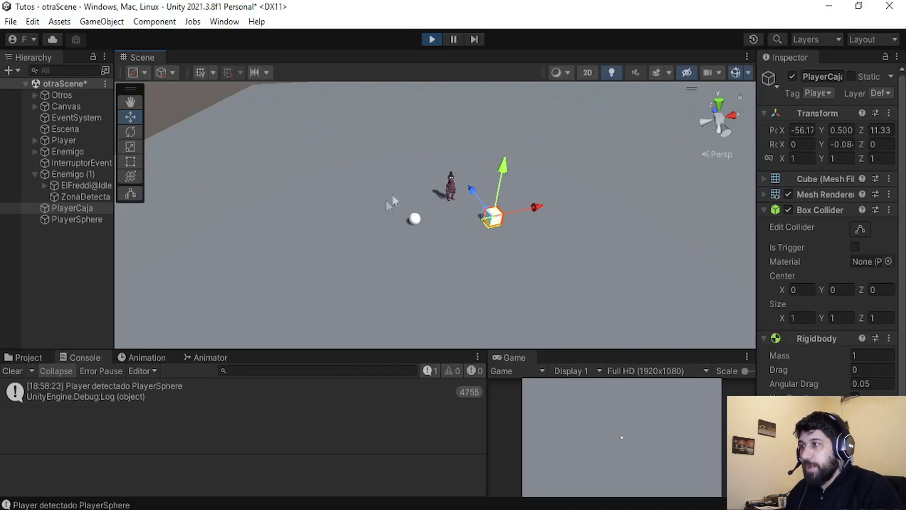
click(414, 220)
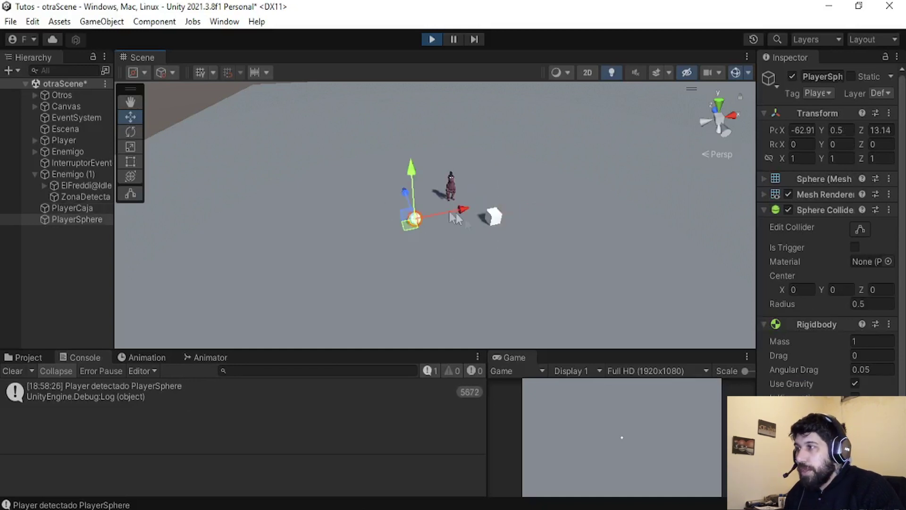
drag(409, 234, 211, 259)
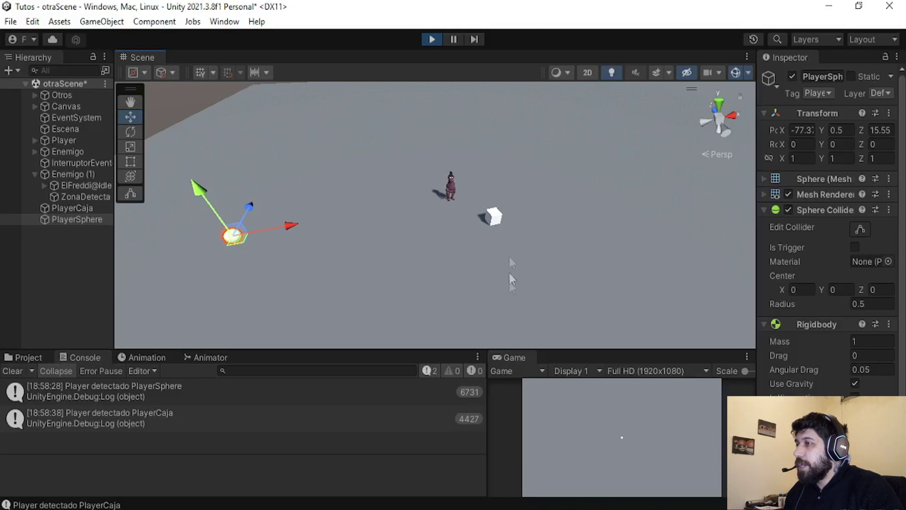
Step: Clear the logs, stop Play mode, clear the last entry, and show the Assets folders
click(12, 370)
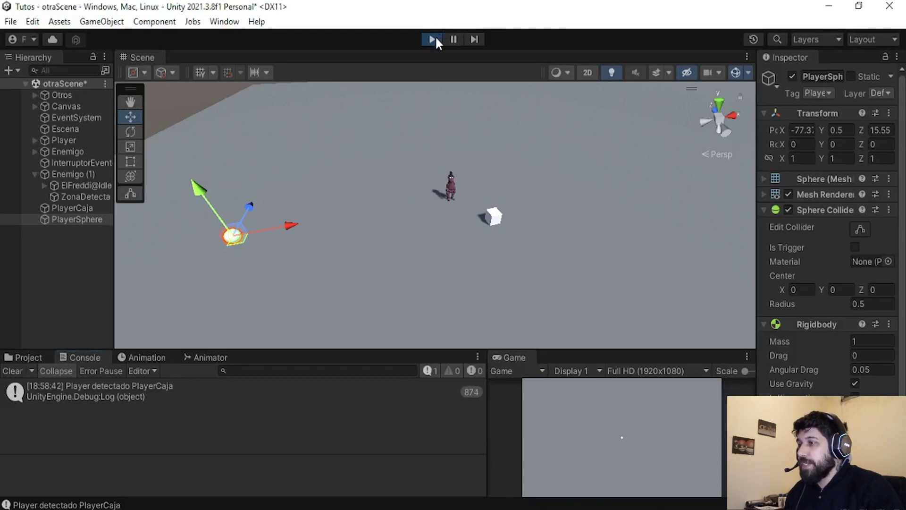
click(433, 39)
click(10, 386)
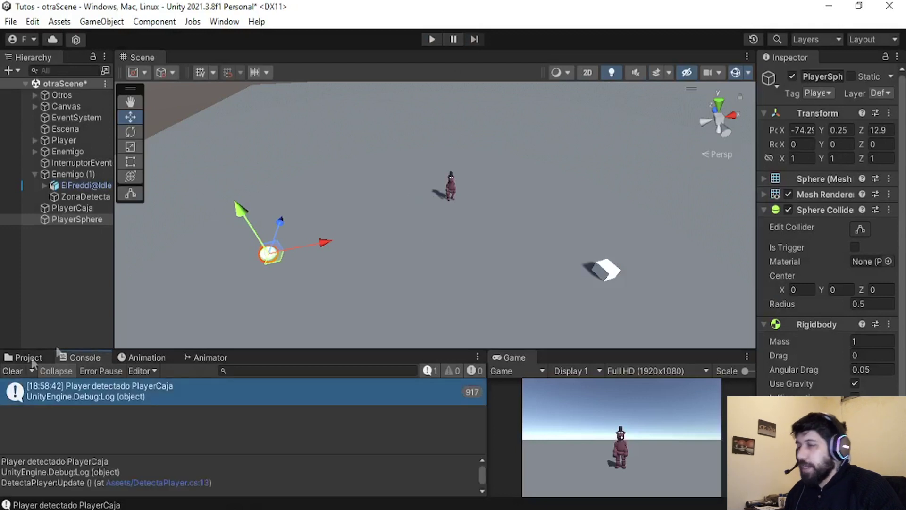
click(11, 371)
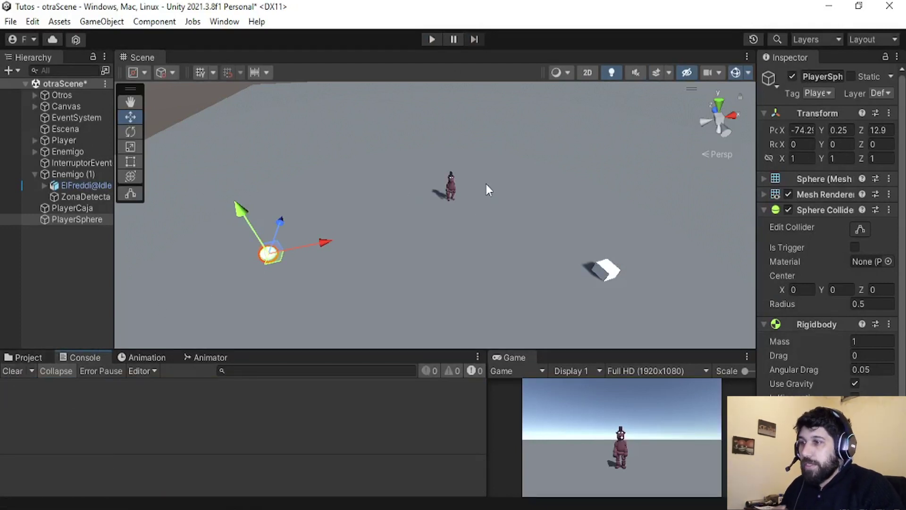
click(26, 357)
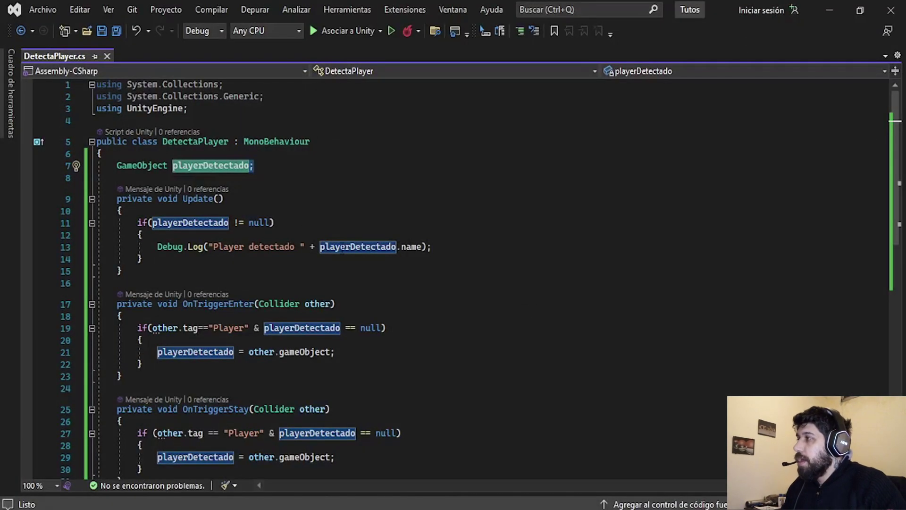
Step: Declare playerDetectado as public GameObject on line 7 and save DetectaPlayer.cs for recompiling
key(Down)
key(Down)
key(Down)
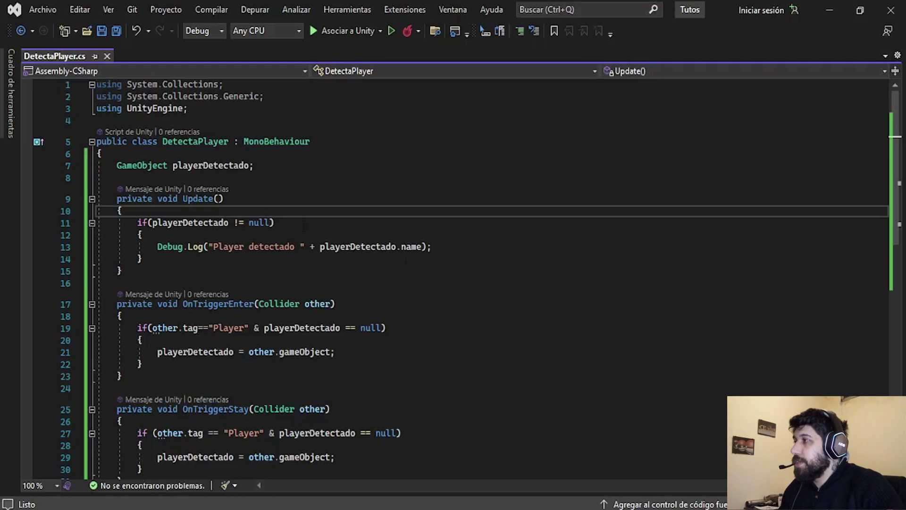
click(117, 165)
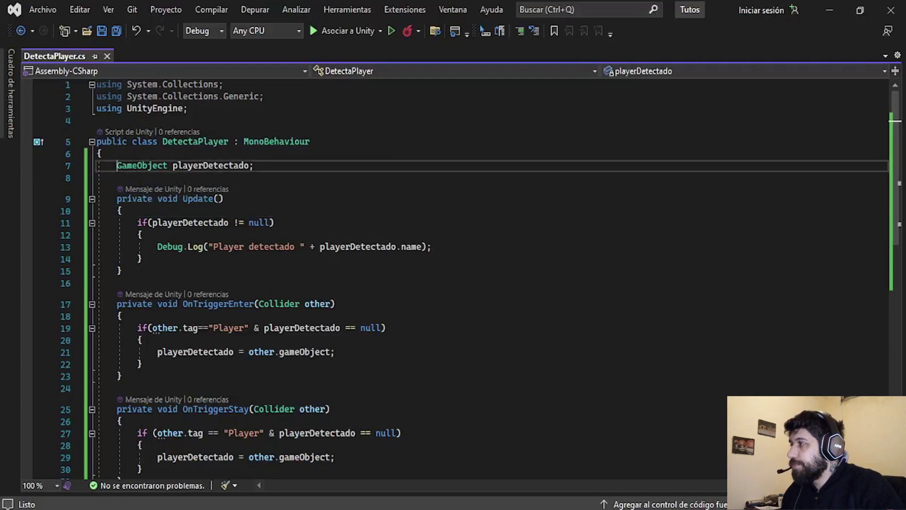
text(public)
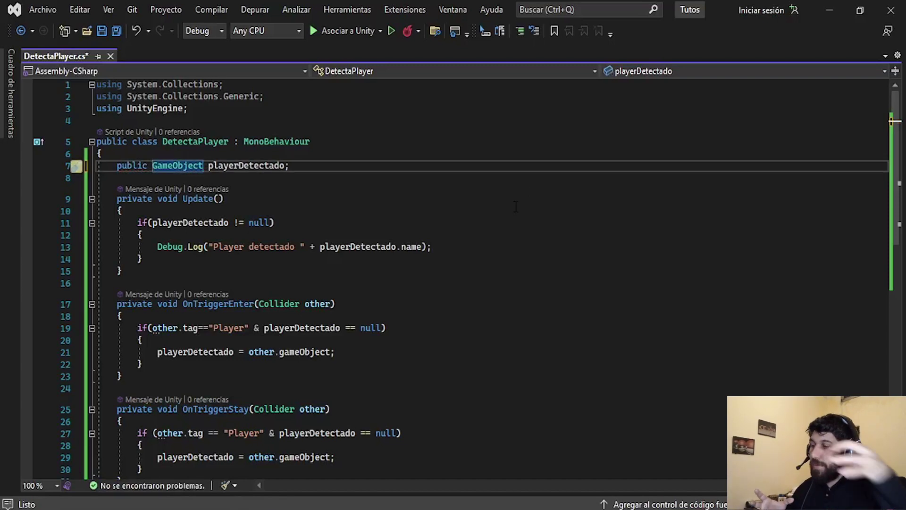
mouse_move(364, 199)
mouse_down()
mouse_move(236, 178)
mouse_move(297, 164)
mouse_up()
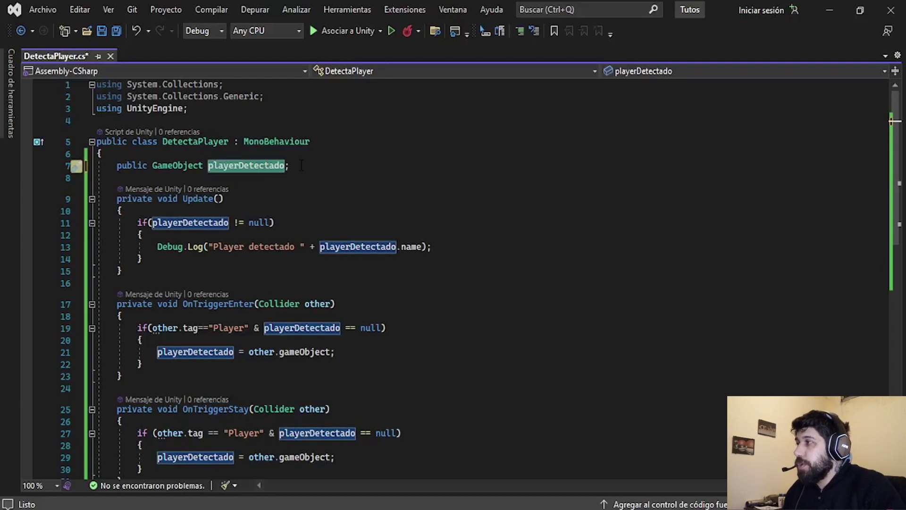
click(296, 180)
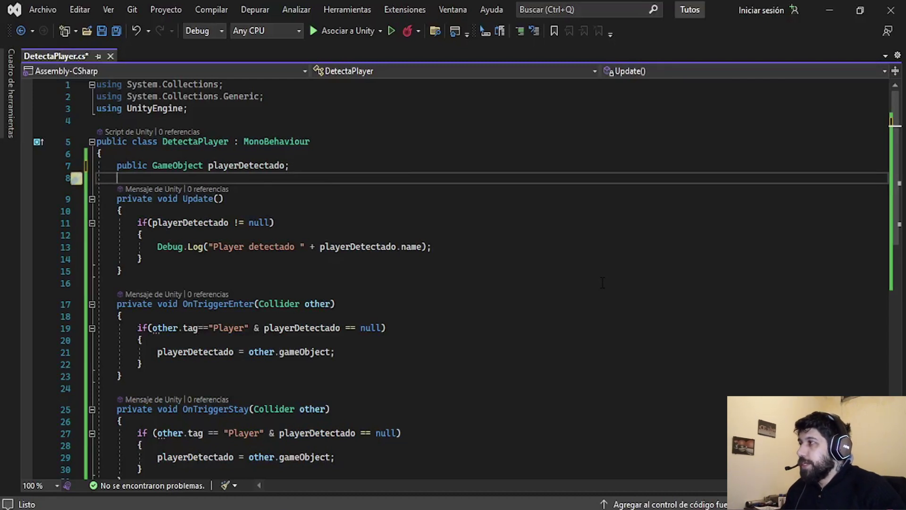
mouse_move(210, 175)
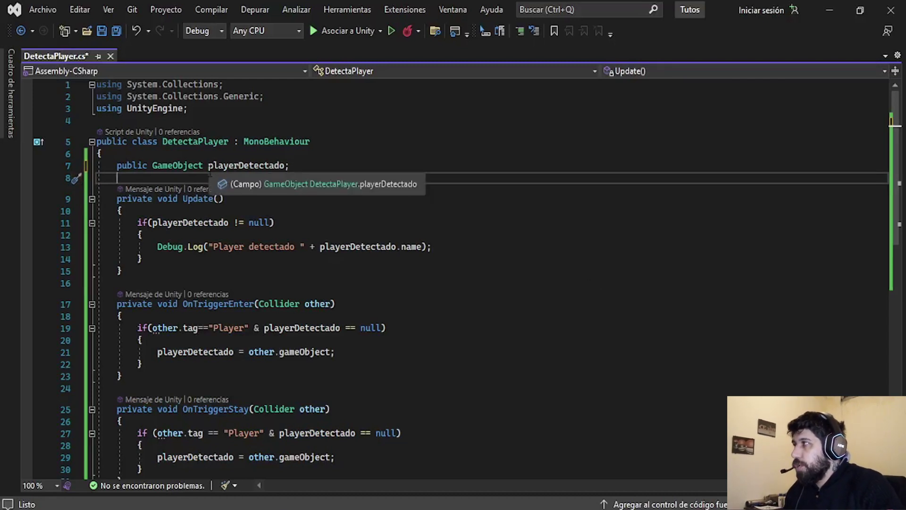
click(102, 31)
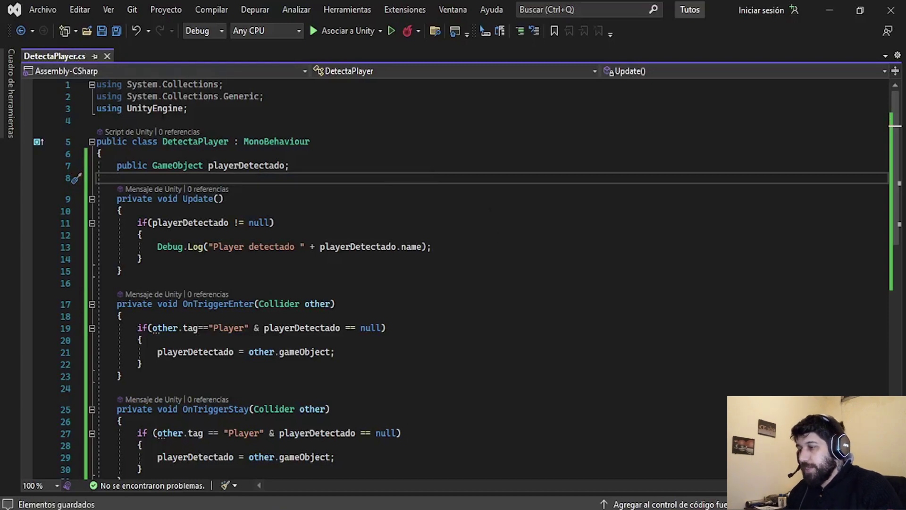
key(alt+Tab)
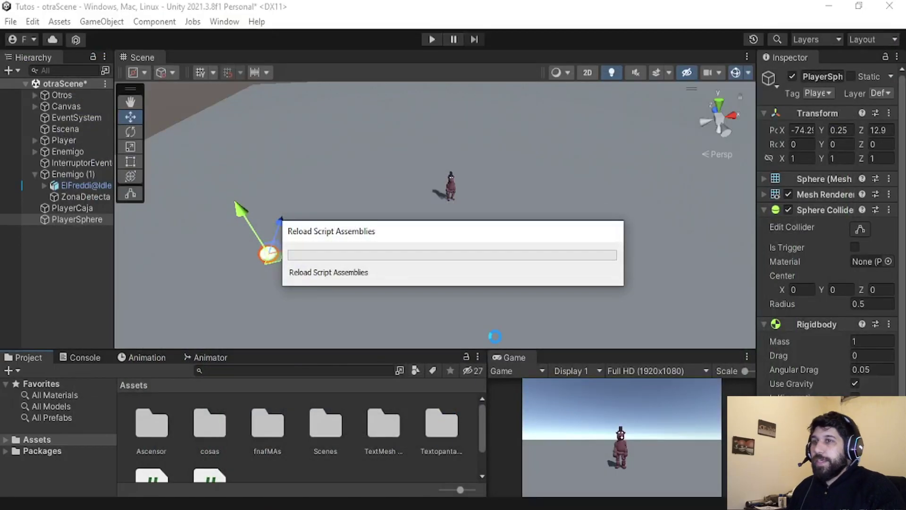